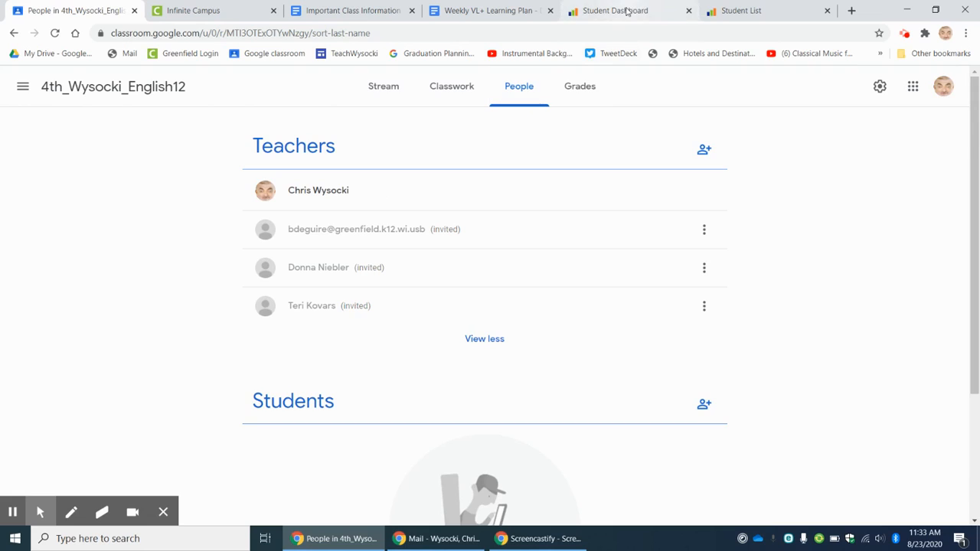
Check the ELLevation student dashboard and the Infinite Campus roster against the Google Classroom list of teachers and students.
left_click(617, 6)
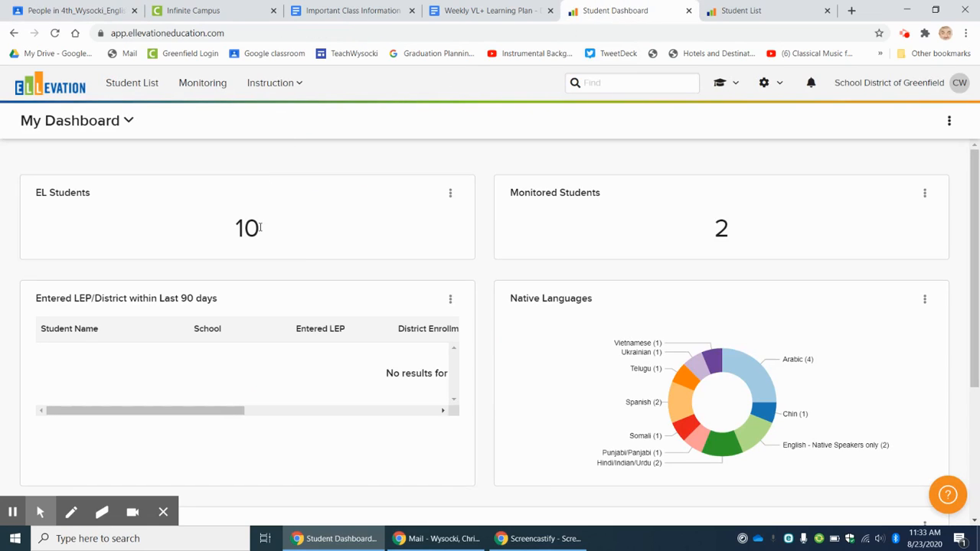
left_click(233, 9)
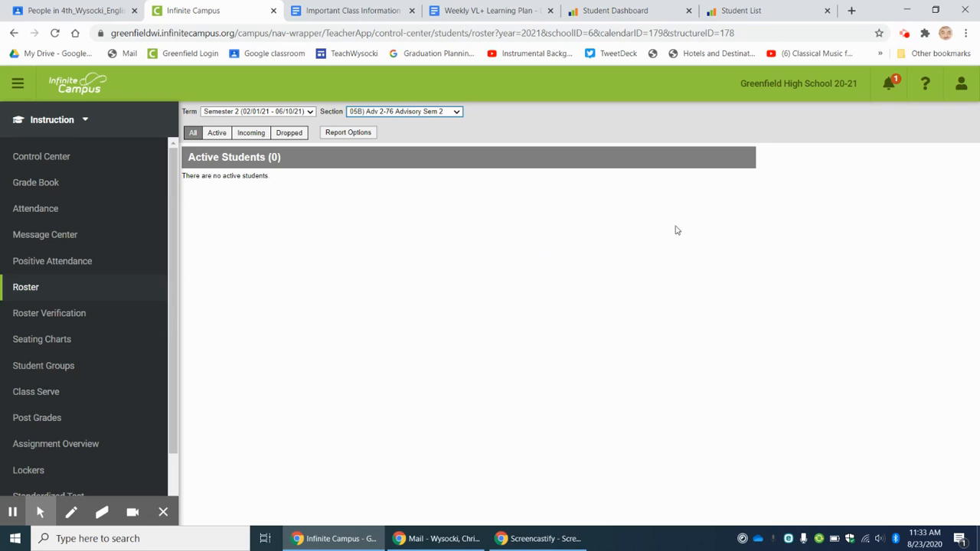
left_click(91, 9)
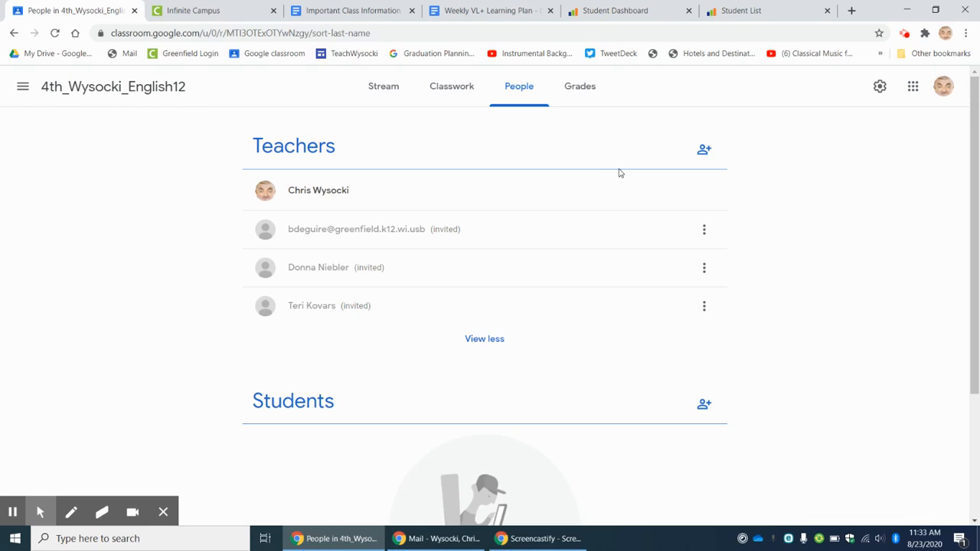
left_click(202, 10)
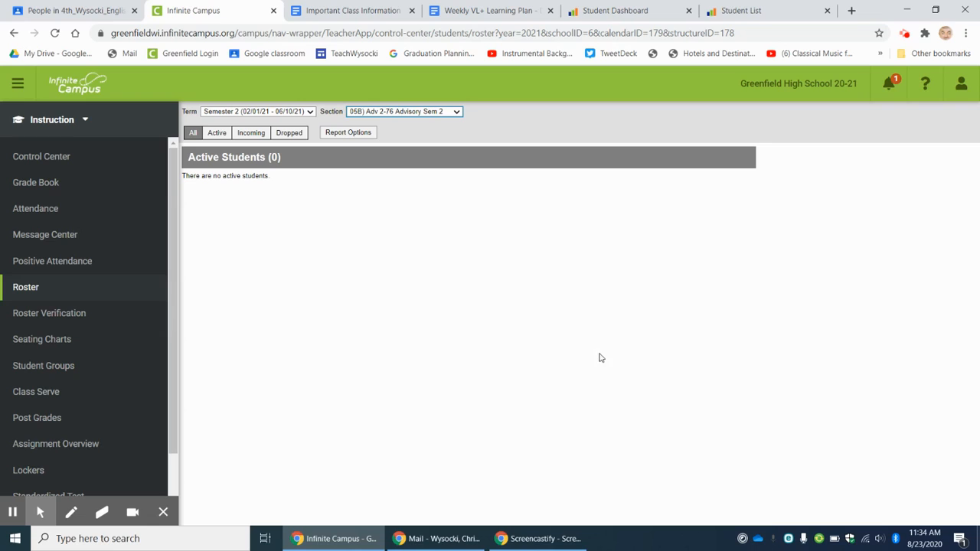
left_click(36, 10)
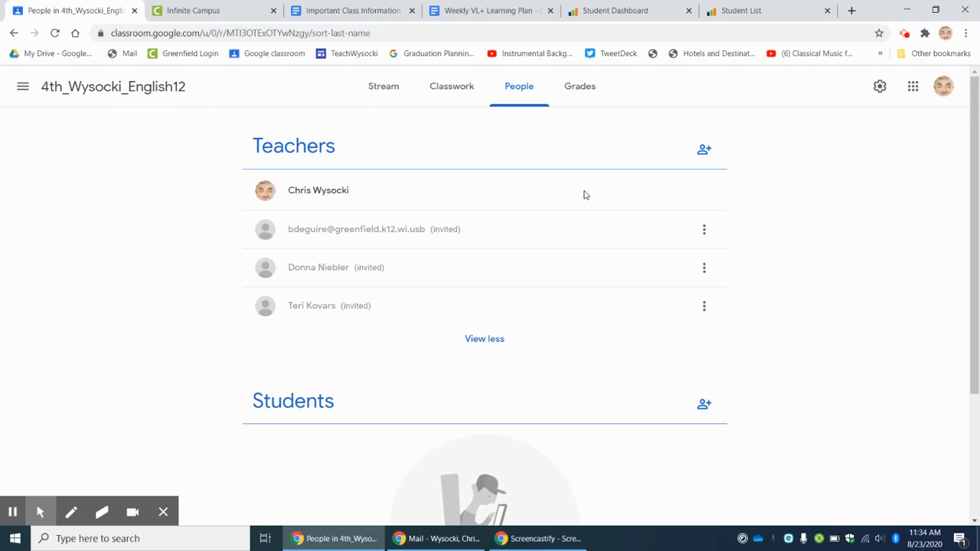
Switch to the 6th-period English 11 class and show its teachers and students.
left_click(23, 87)
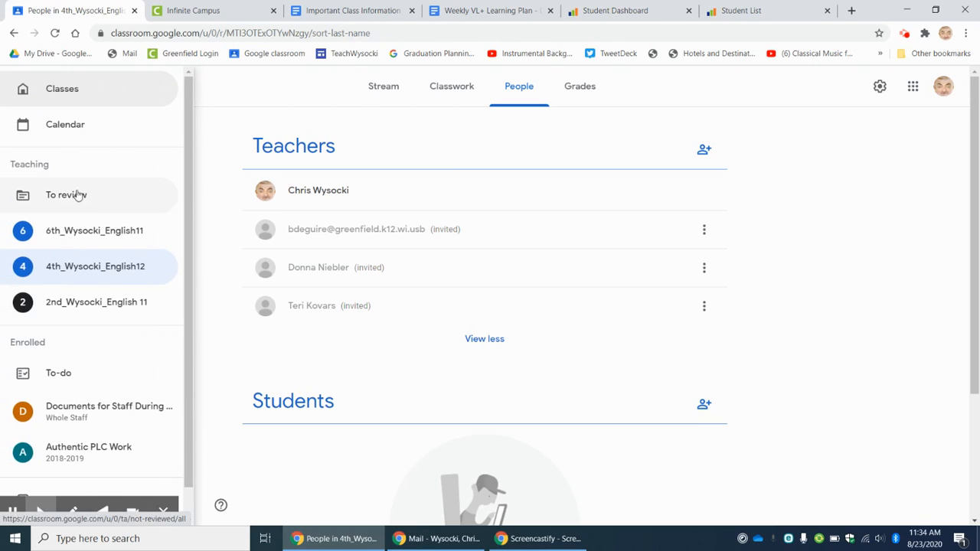
left_click(82, 231)
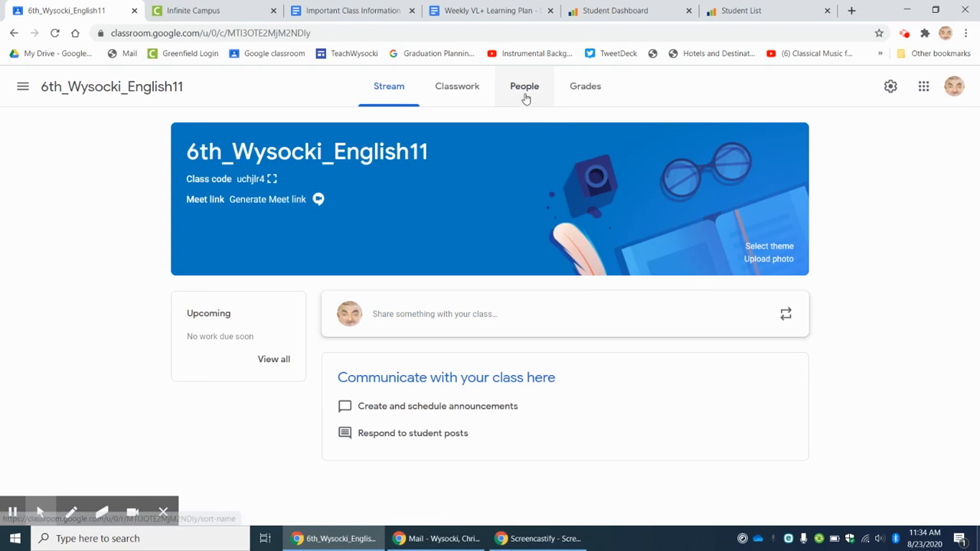
left_click(524, 90)
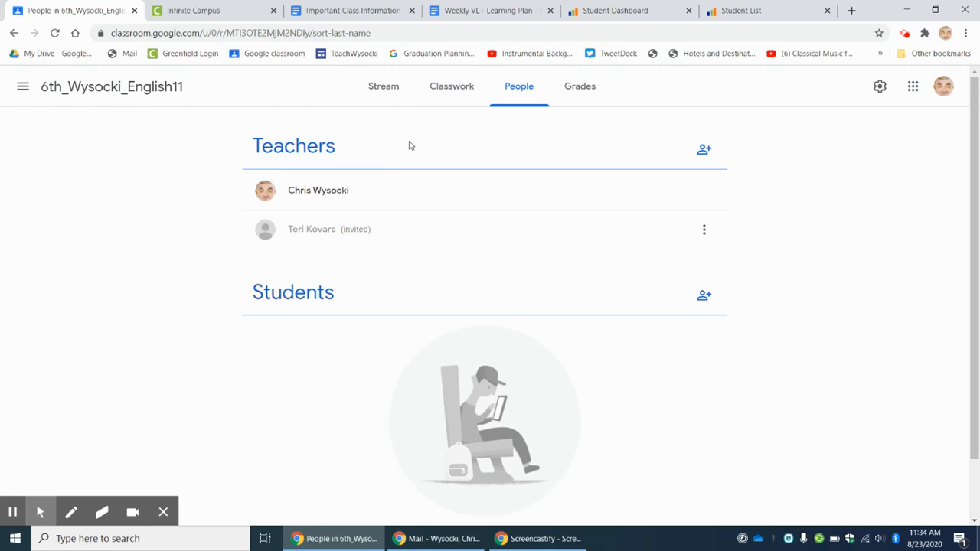
Create a classwork topic named "Important Information" in the 6th-period English 11 class.
left_click(444, 101)
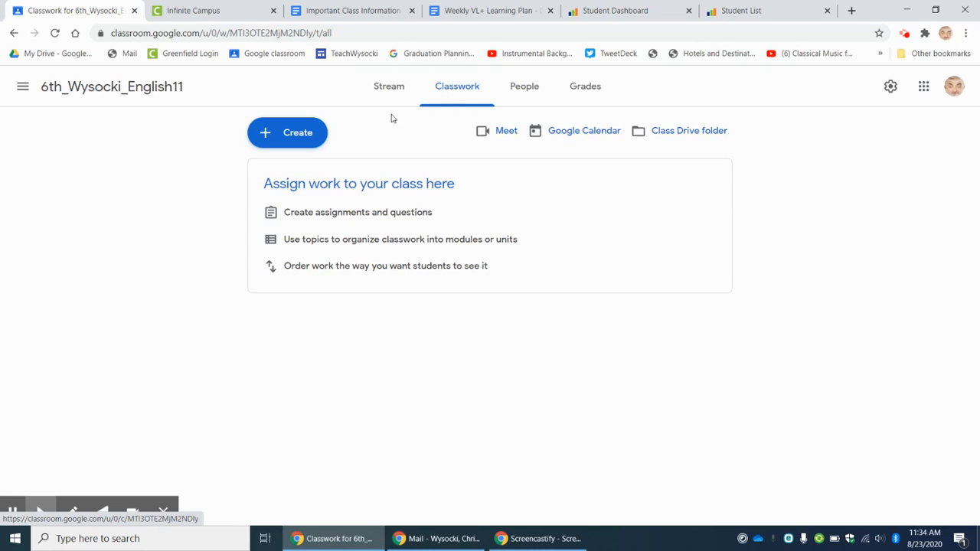
left_click(298, 144)
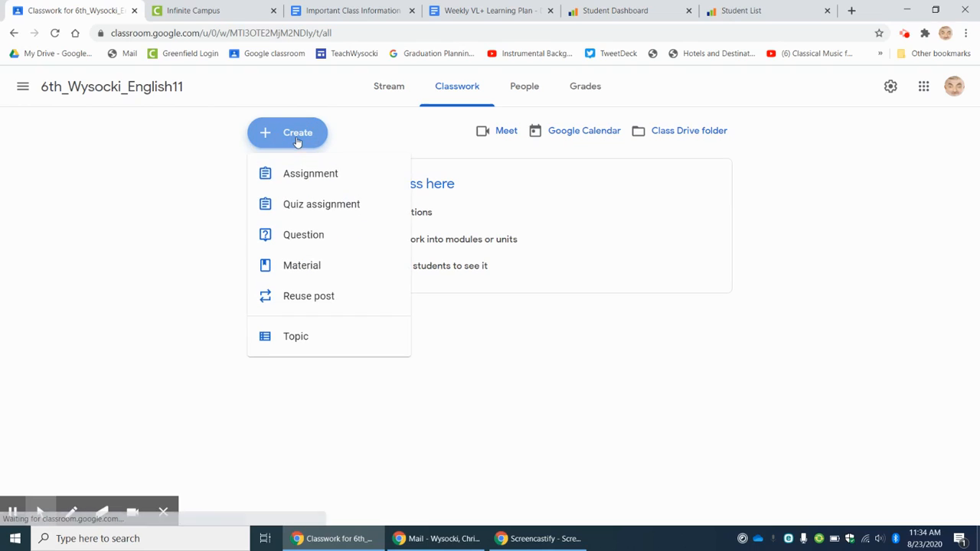
left_click(308, 350)
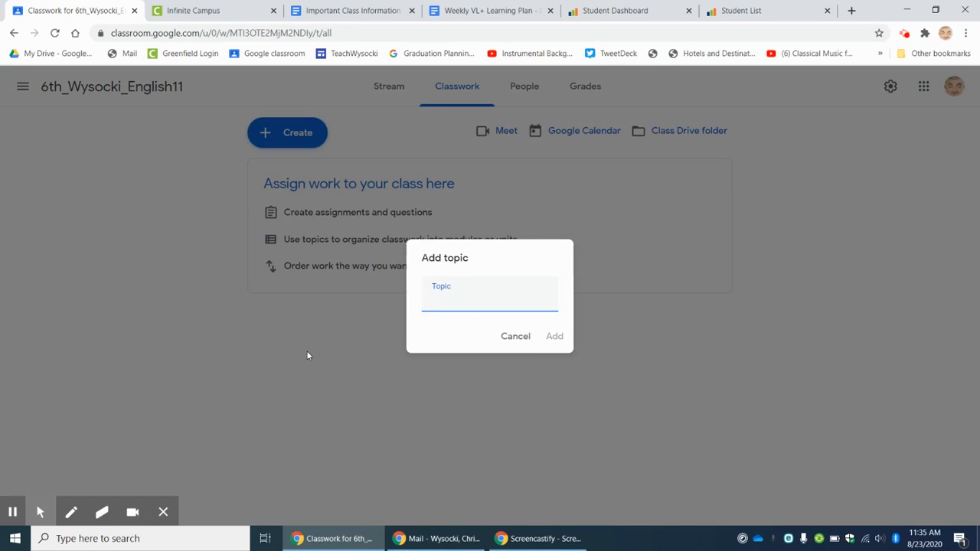
type("Important Information")
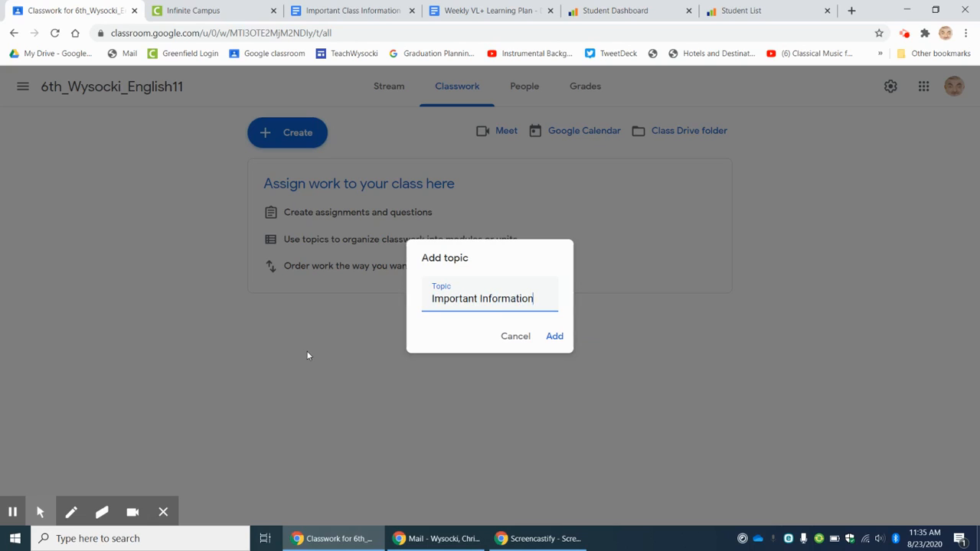
key("Return")
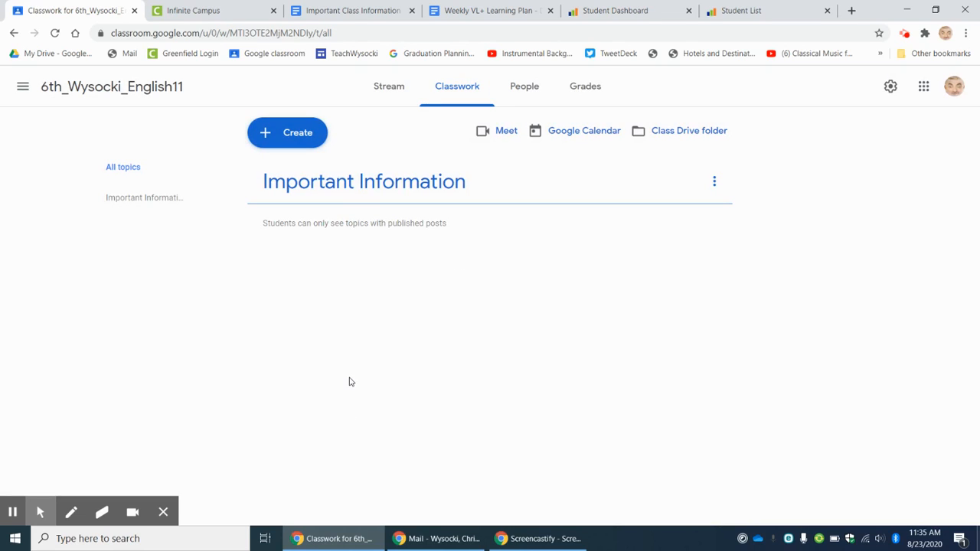
Review the Important Class Information document from the teacher details through the additional apps row, and return to the class's classwork.
left_click(364, 10)
scroll(510, 329, "up", 3)
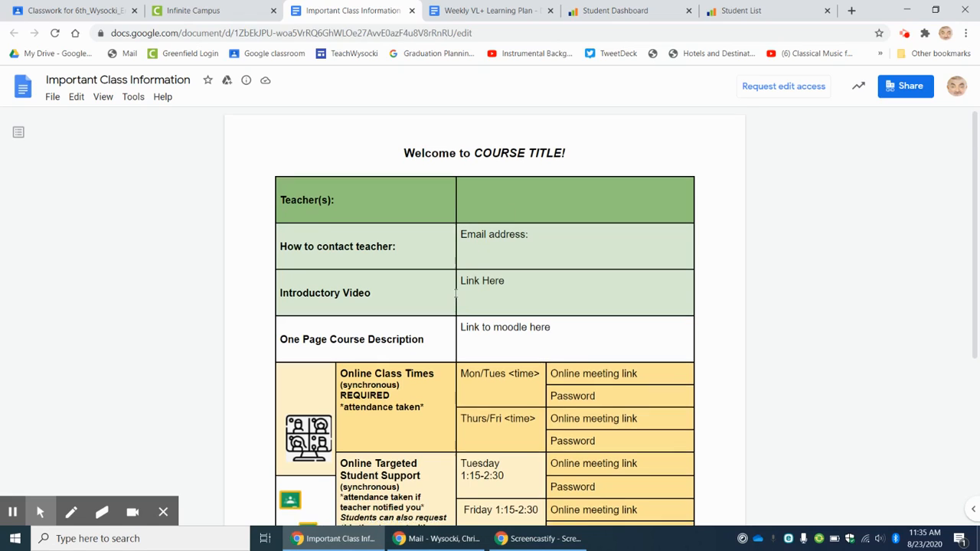
scroll(438, 275, "down", 1)
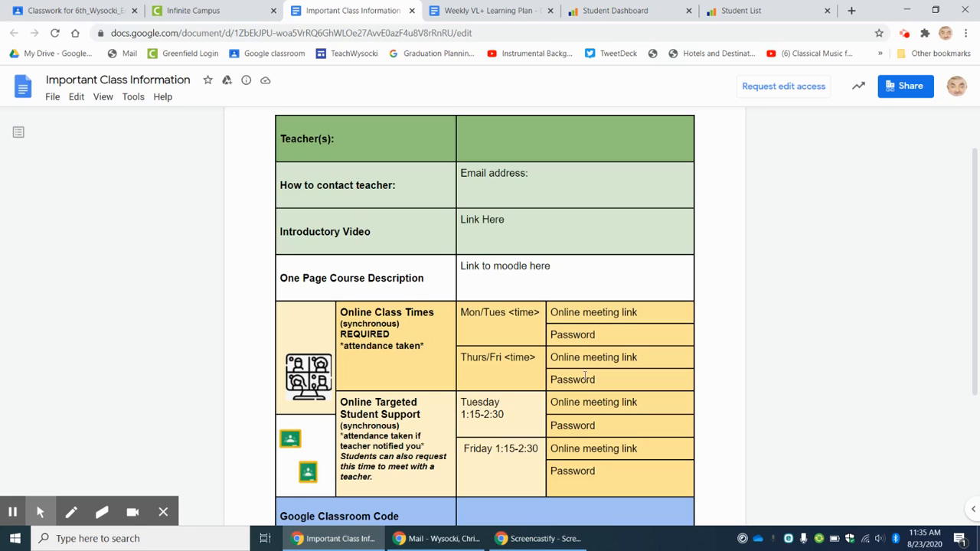
scroll(585, 377, "down", 2)
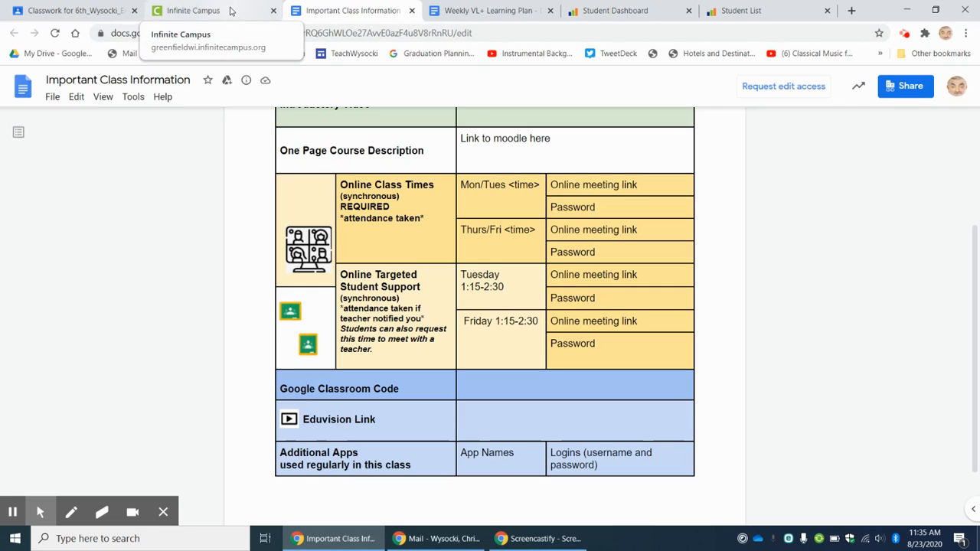
left_click(77, 11)
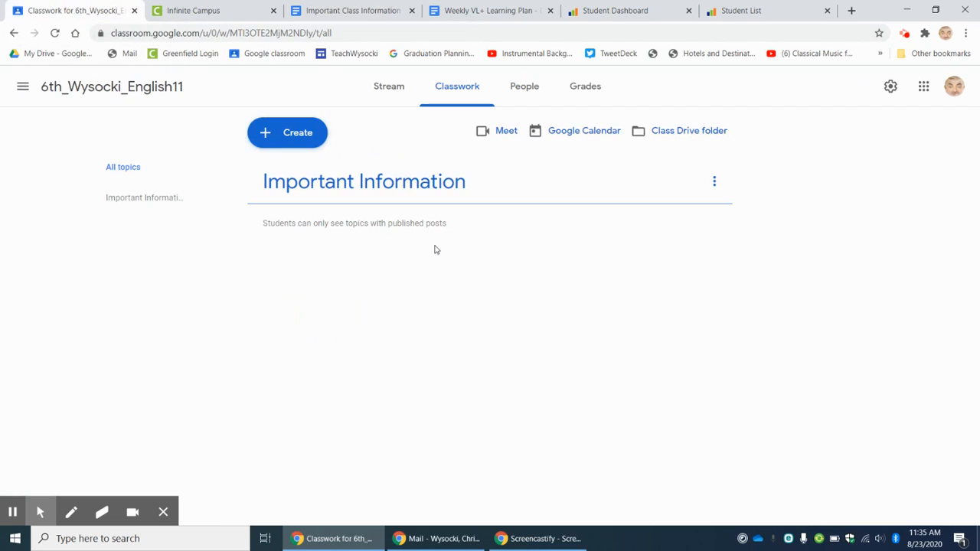
left_click(289, 134)
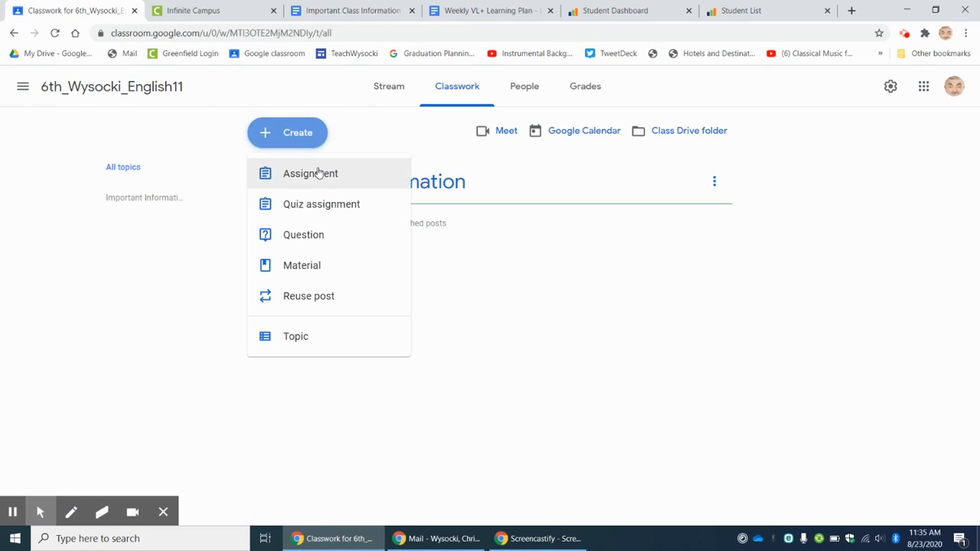
left_click(305, 267)
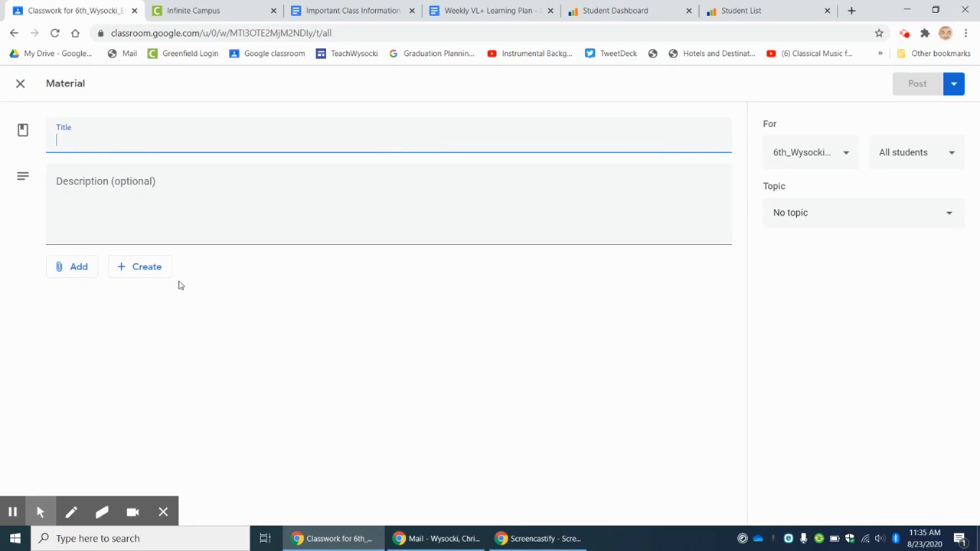
left_click(865, 216)
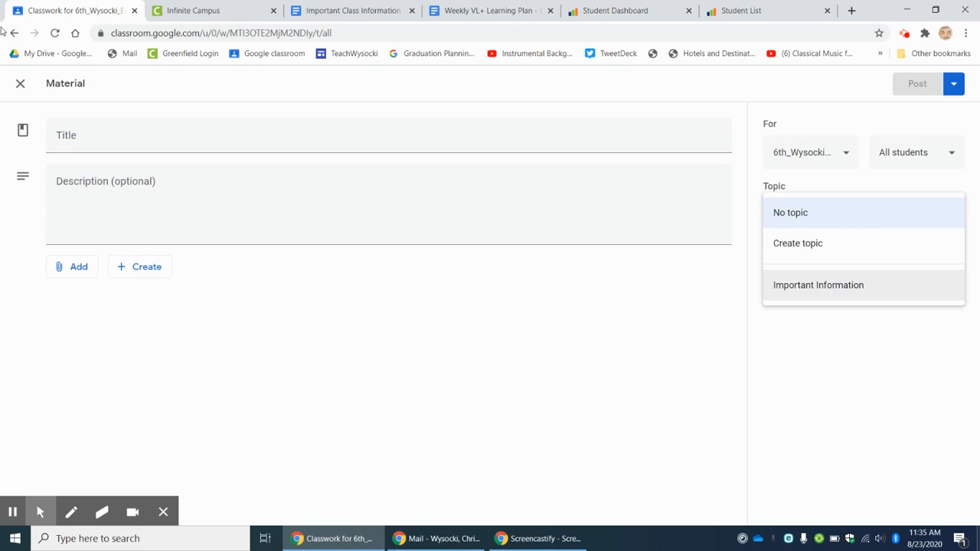
left_click(21, 83)
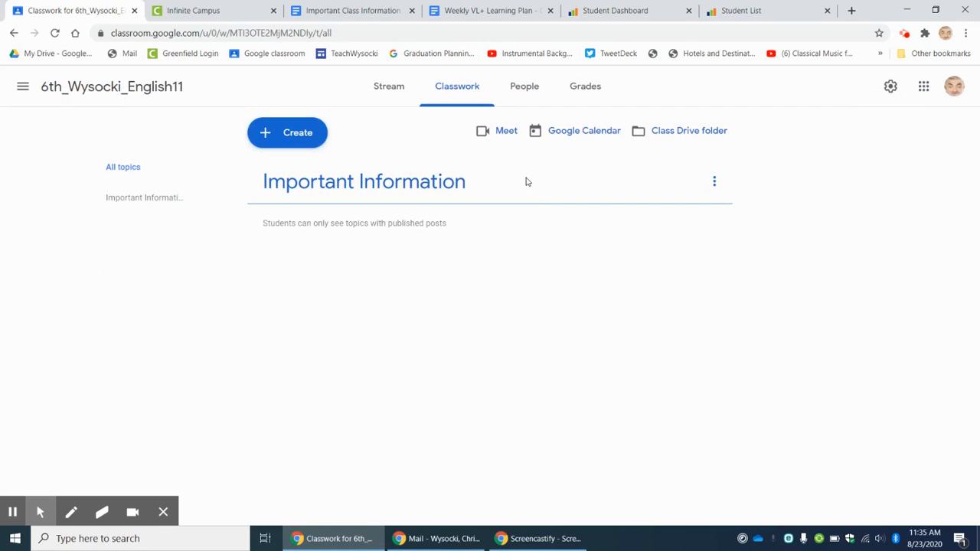
Create a second classwork topic named "Weekly VL+ Learning Plan".
left_click(299, 138)
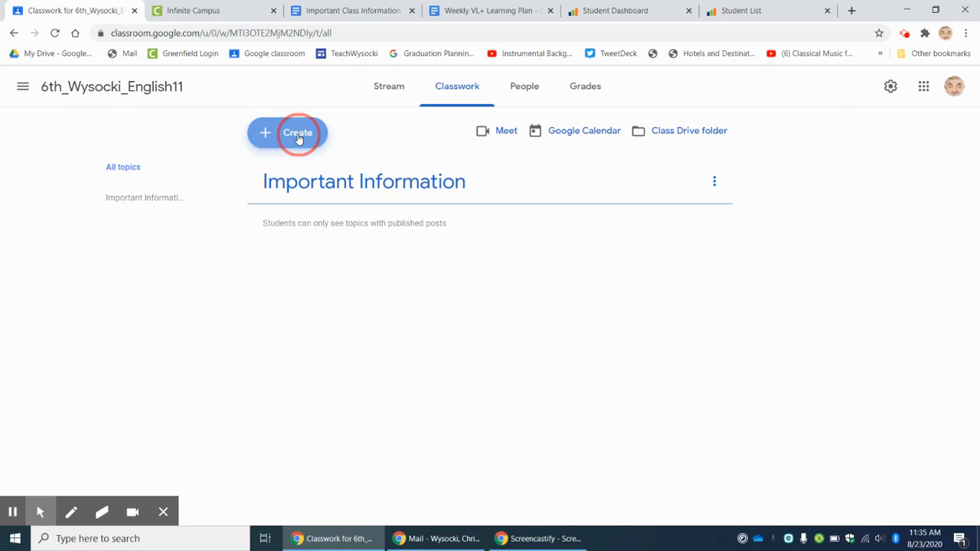
left_click(283, 338)
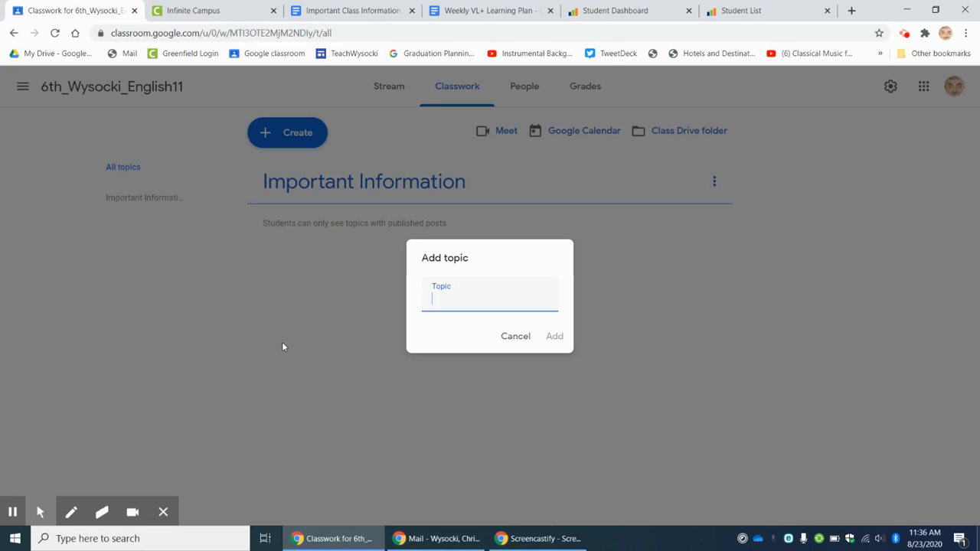
type("Weekly VL+ Learning Plan")
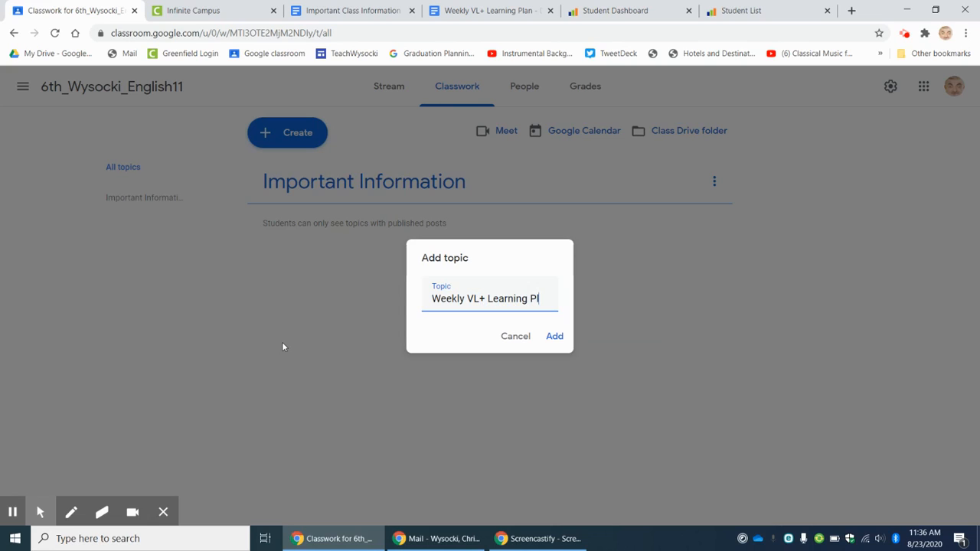
key("Return")
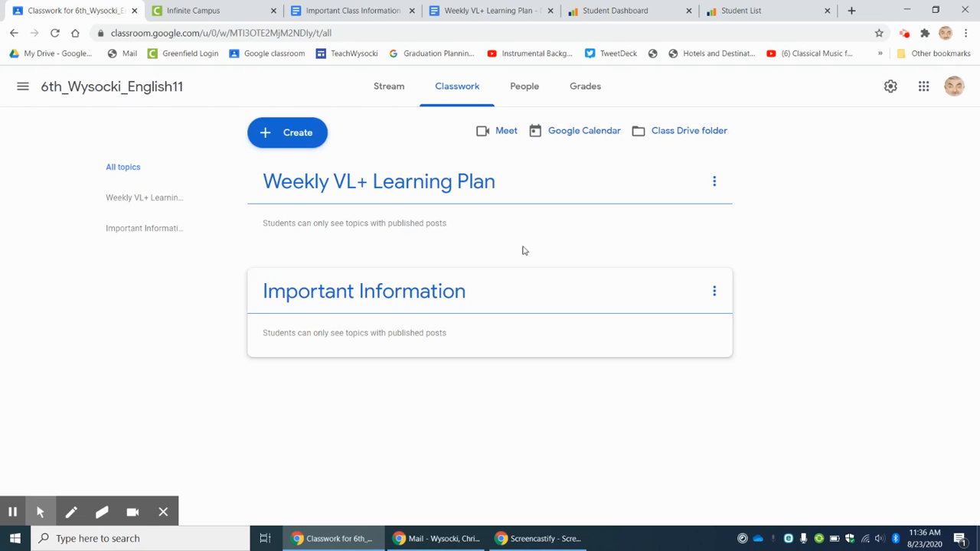
Look over the Weekly VL+ Learning Plan draft document, and move the Important Information topic above the Weekly VL+ Learning Plan topic.
left_click(464, 11)
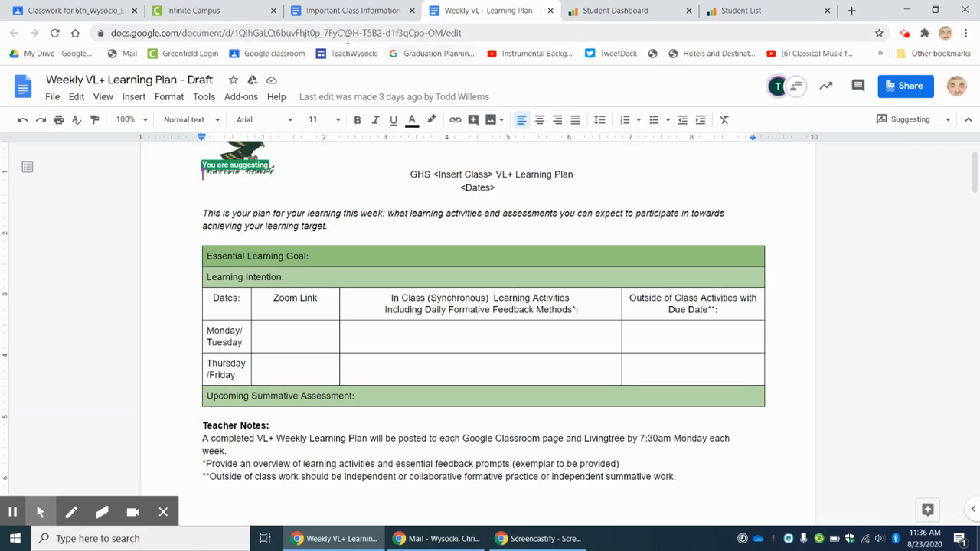
left_click(85, 9)
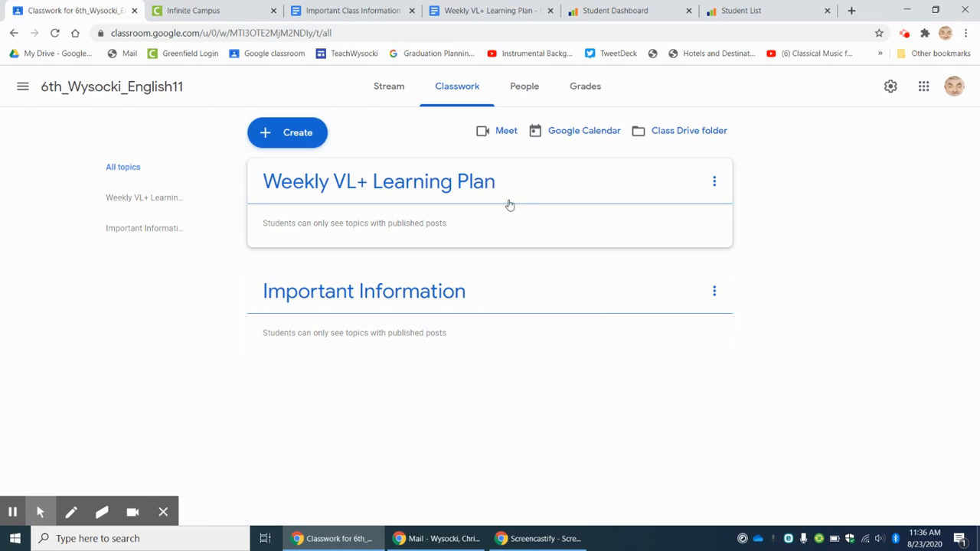
left_click(713, 291)
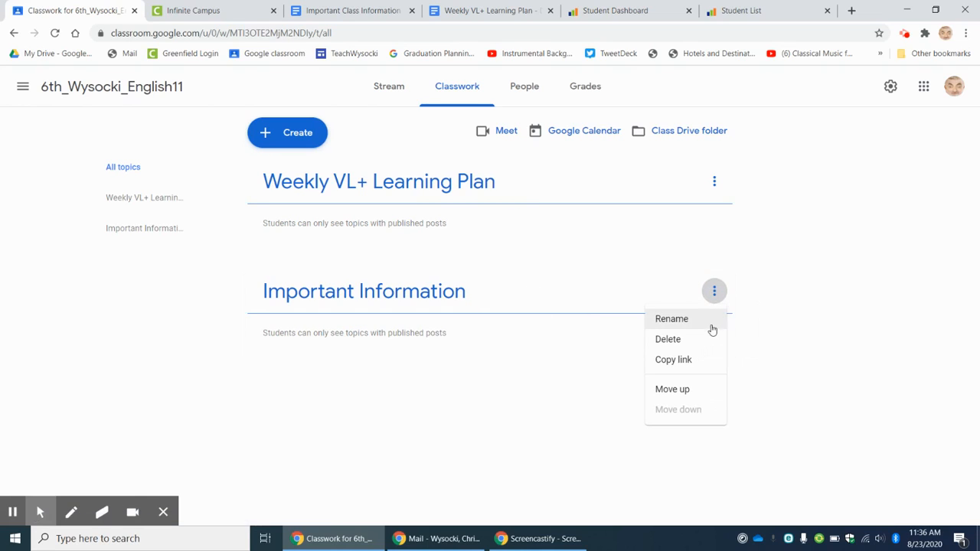
left_click(696, 392)
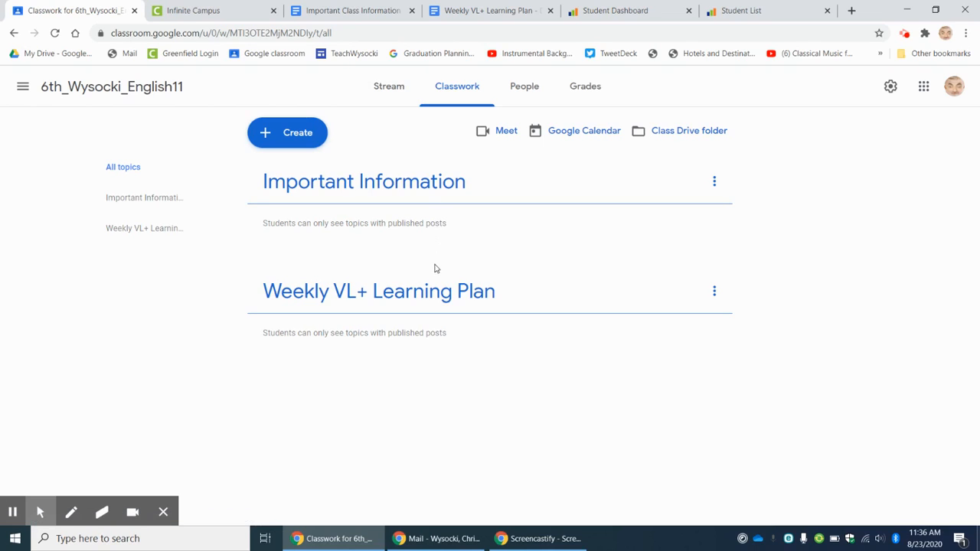
Examine the class stream and its announcement form, and compare them with the classwork topics.
left_click(389, 85)
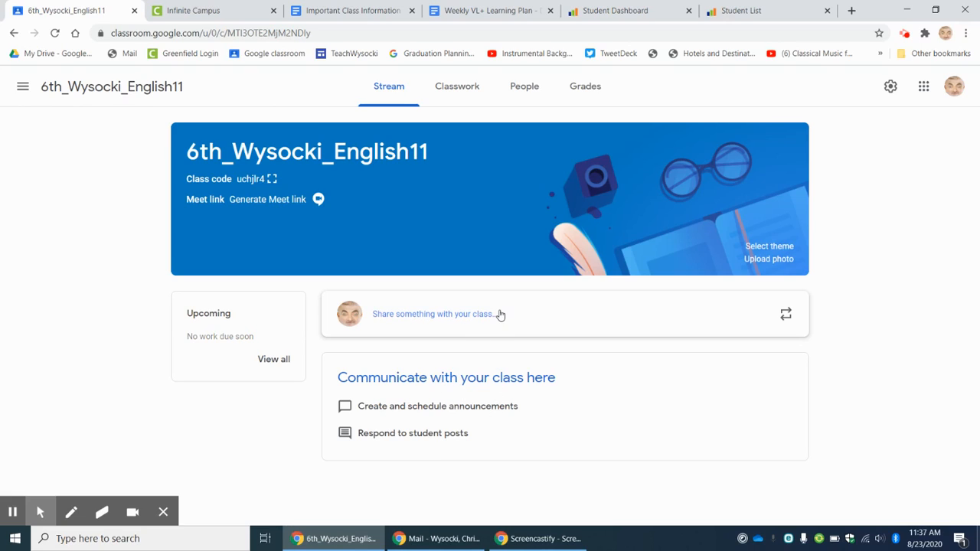
left_click(504, 316)
scroll(474, 371, "down", 1)
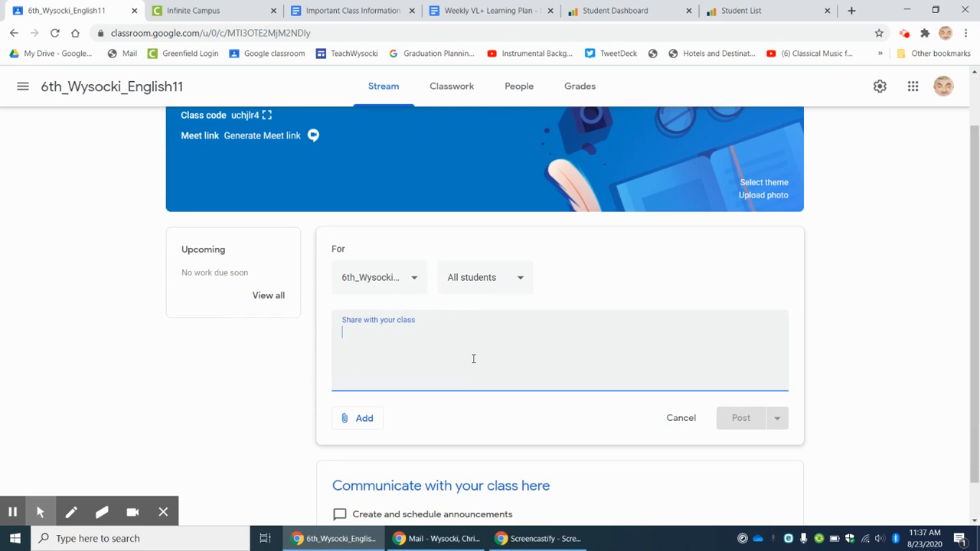
scroll(474, 358, "down", 1)
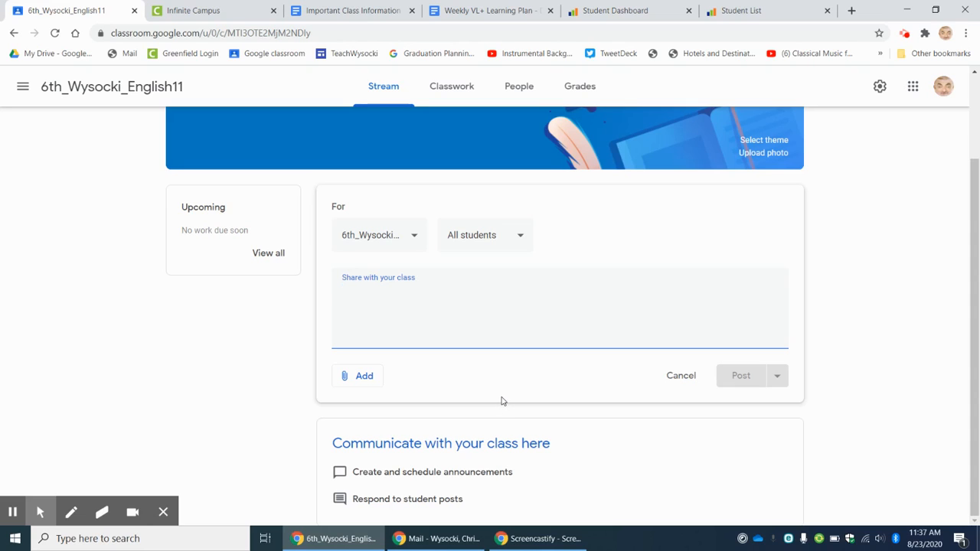
scroll(538, 223, "up", 2)
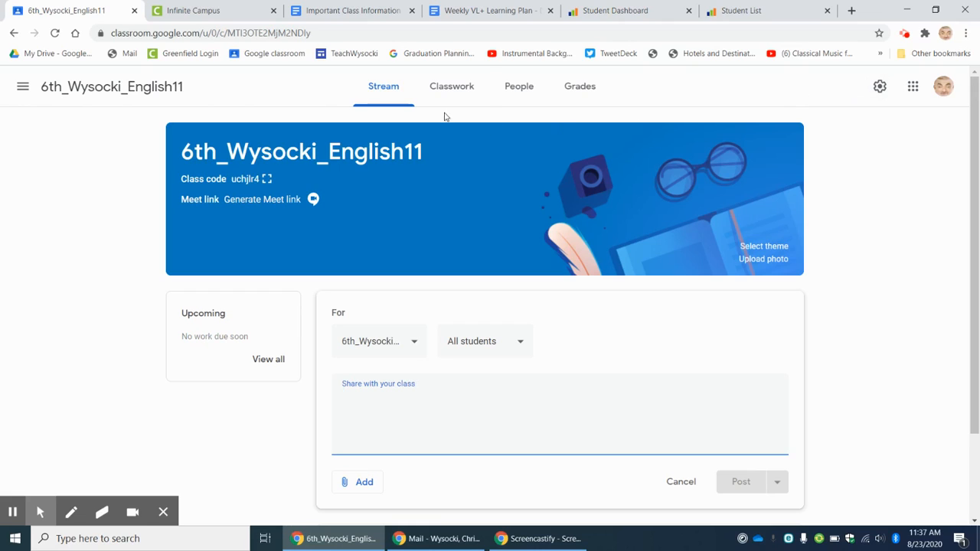
left_click(452, 93)
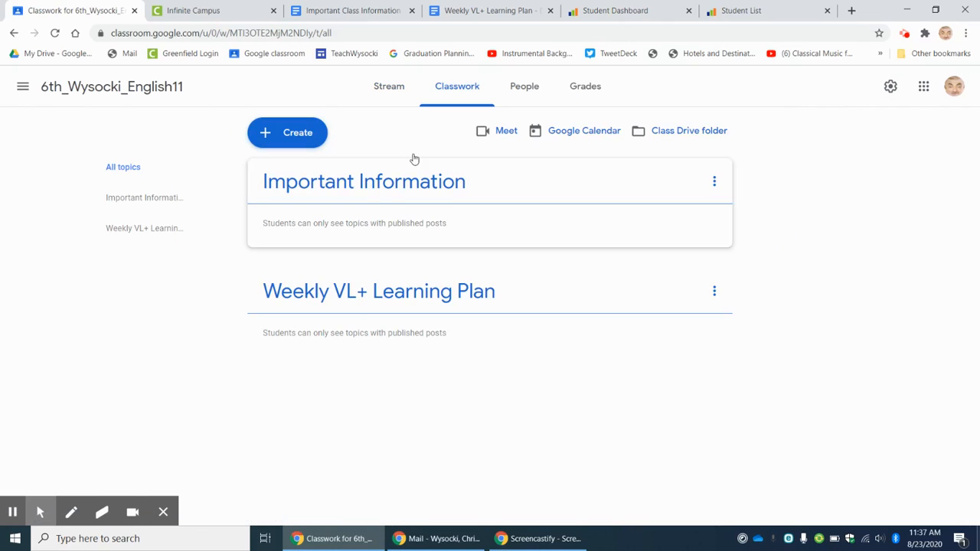
left_click(397, 91)
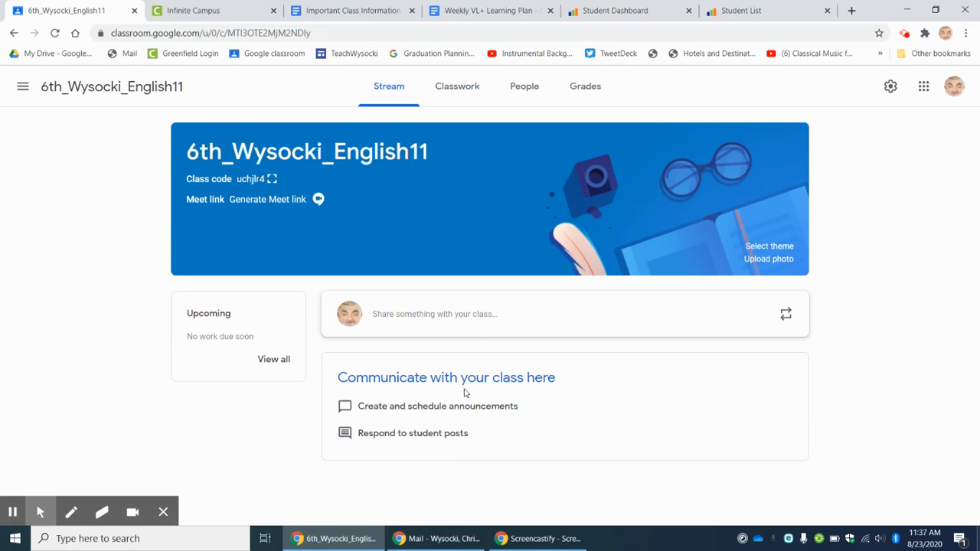
Set the classwork on the stream option in the class settings to Hide notifications.
left_click(468, 94)
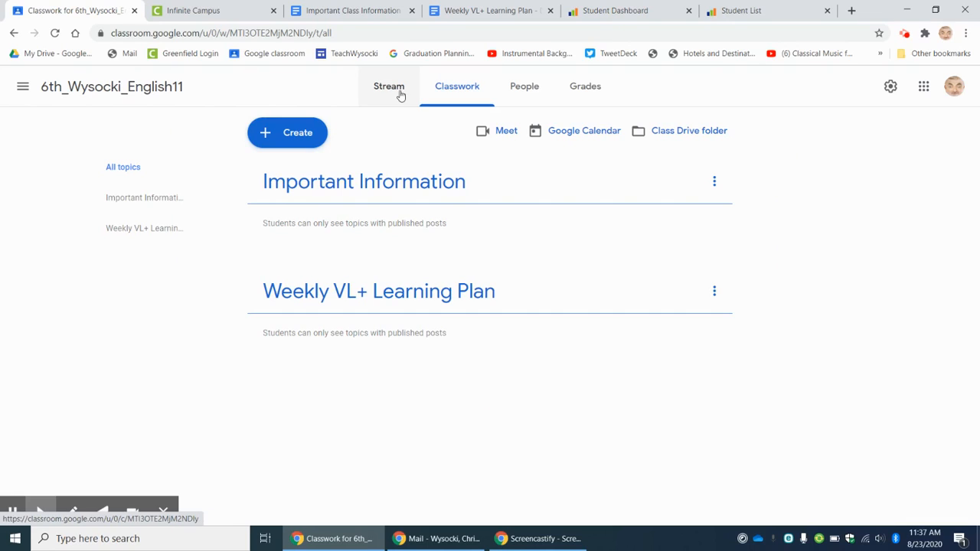
left_click(890, 88)
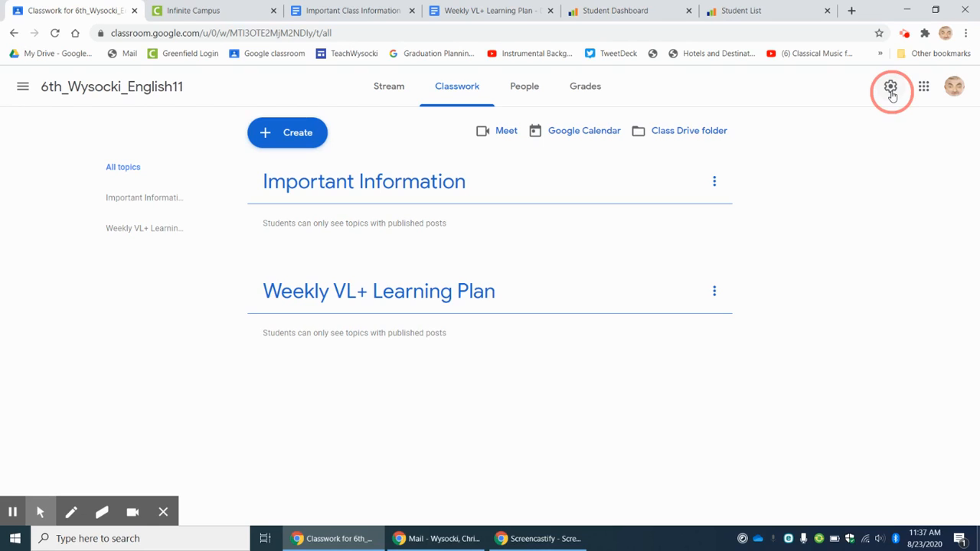
scroll(727, 285, "down", 3)
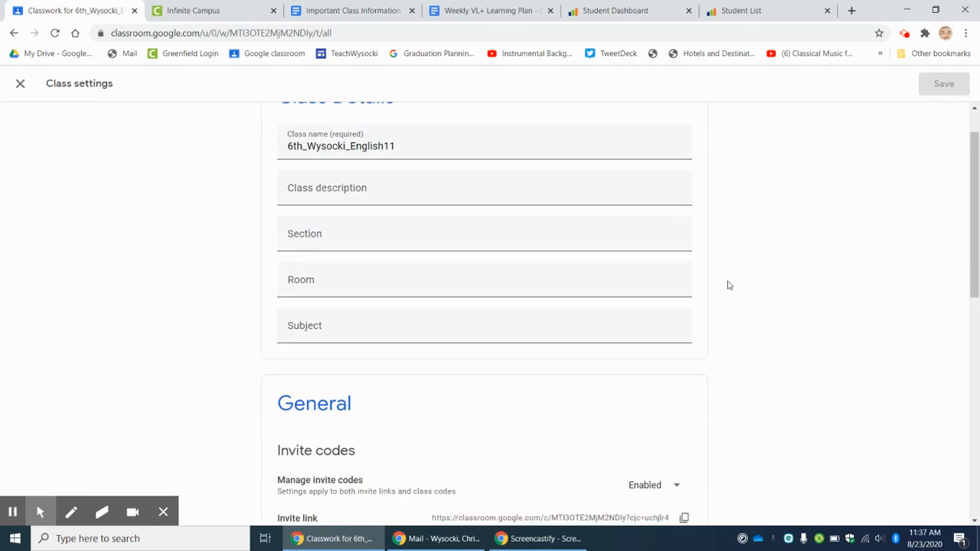
scroll(766, 345, "down", 1)
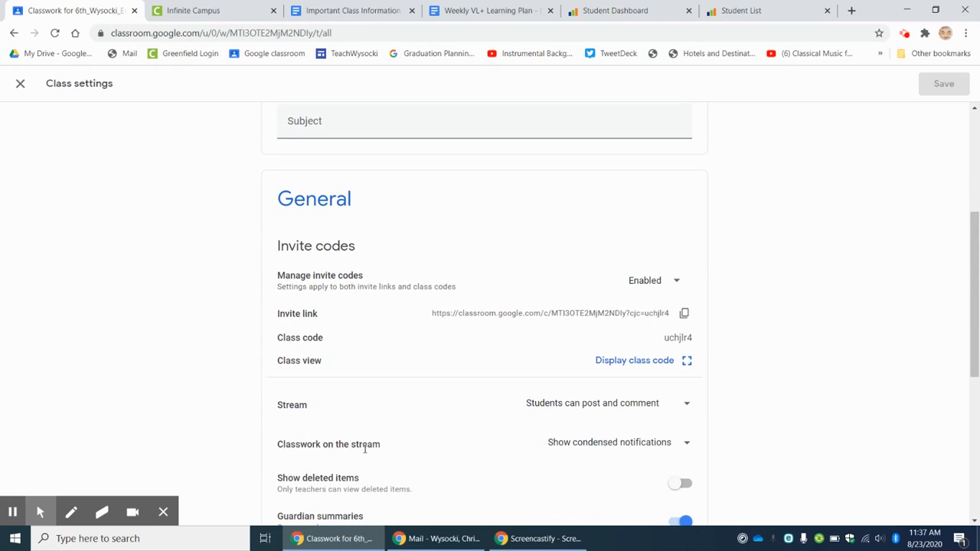
left_click(620, 444)
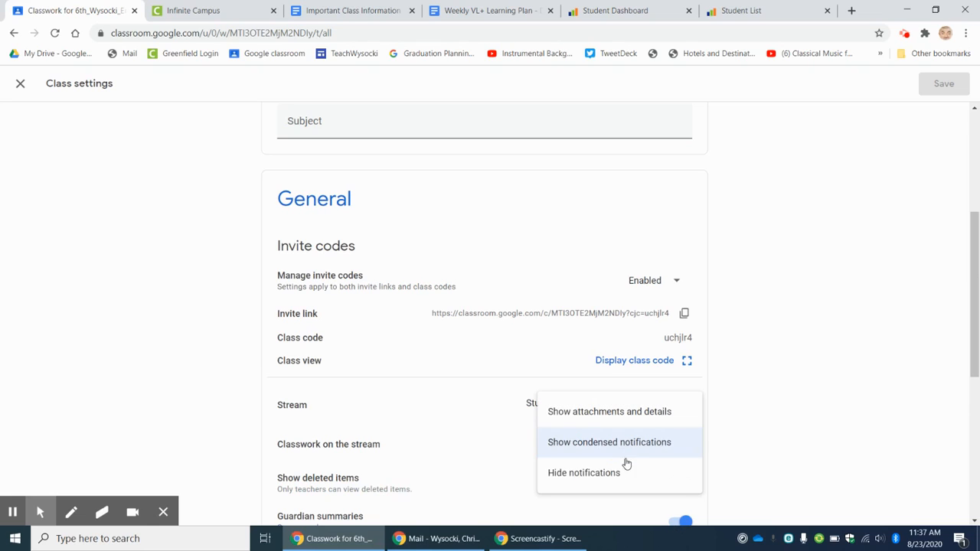
left_click(618, 471)
left_click(791, 415)
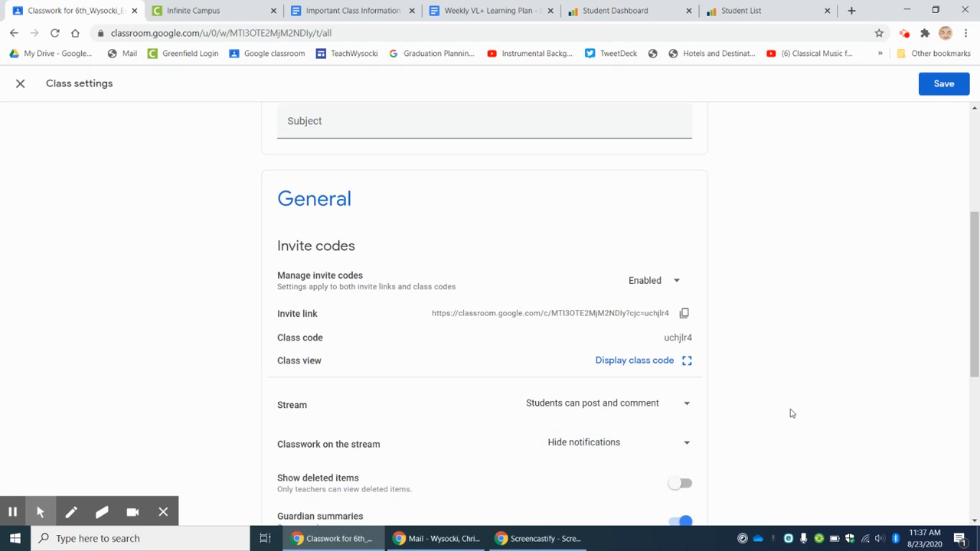
Review the invite code, guardian summary, Meet and grading options, and save the class settings.
scroll(792, 413, "down", 1)
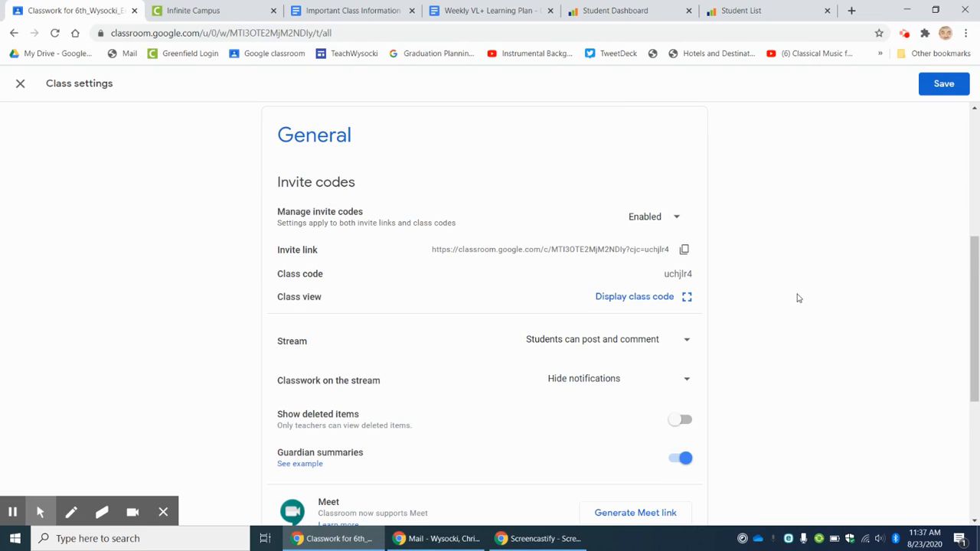
scroll(799, 298, "down", 1)
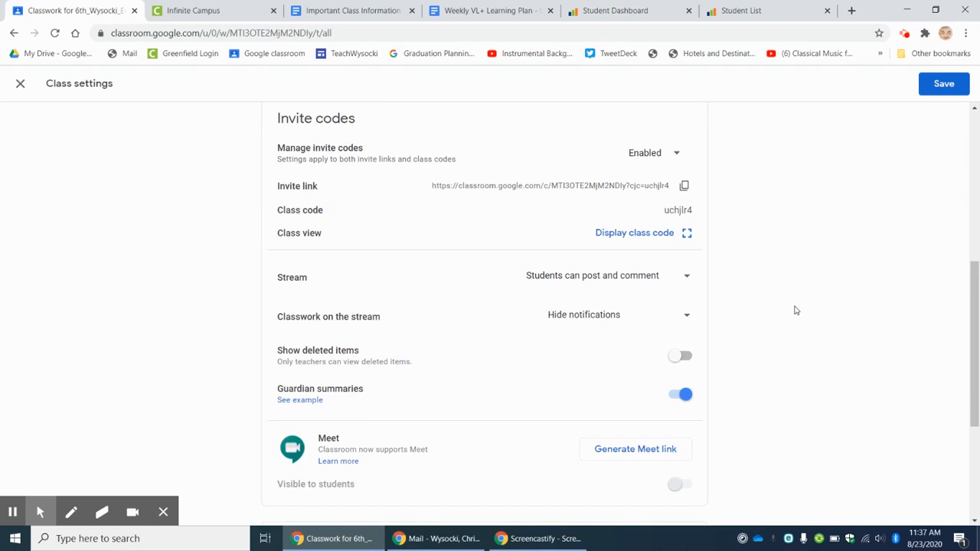
scroll(796, 310, "down", 3)
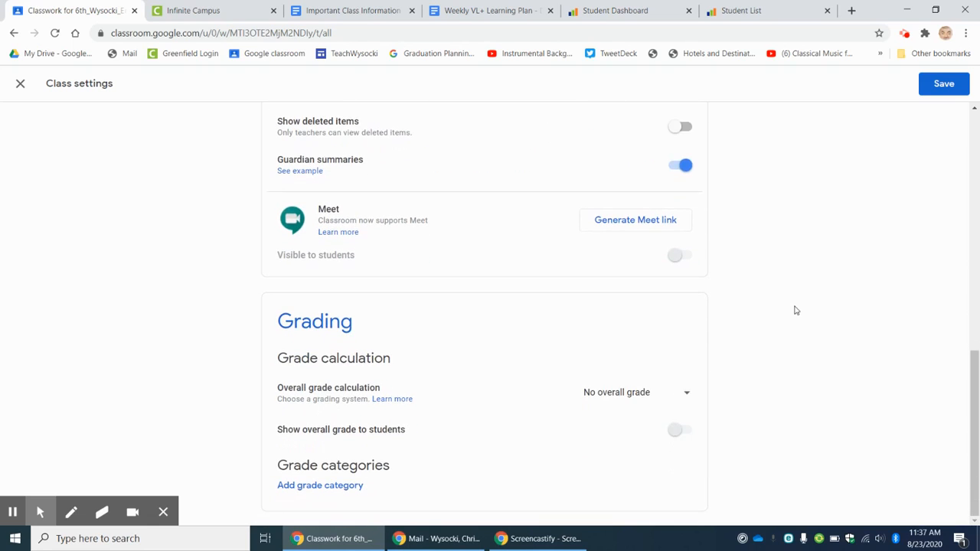
scroll(796, 311, "up", 4)
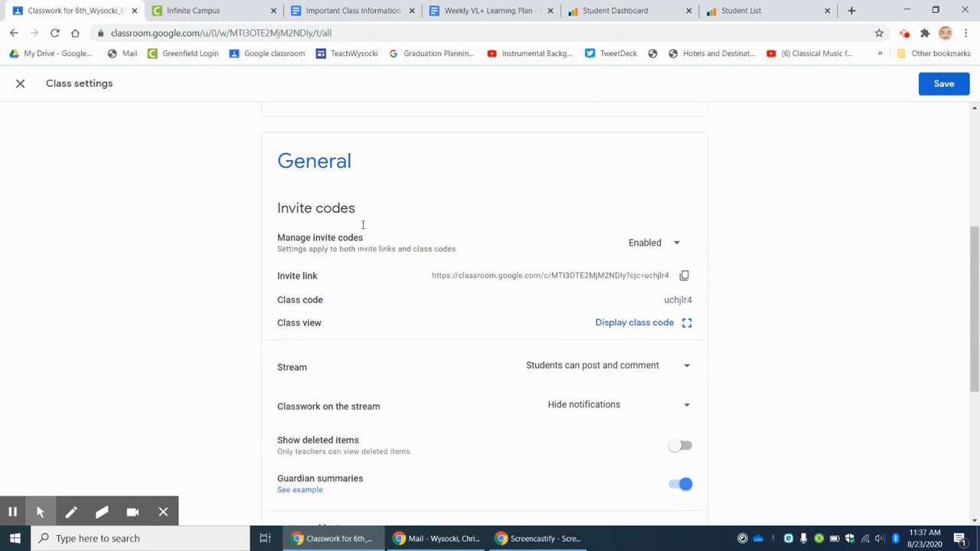
scroll(786, 228, "up", 2)
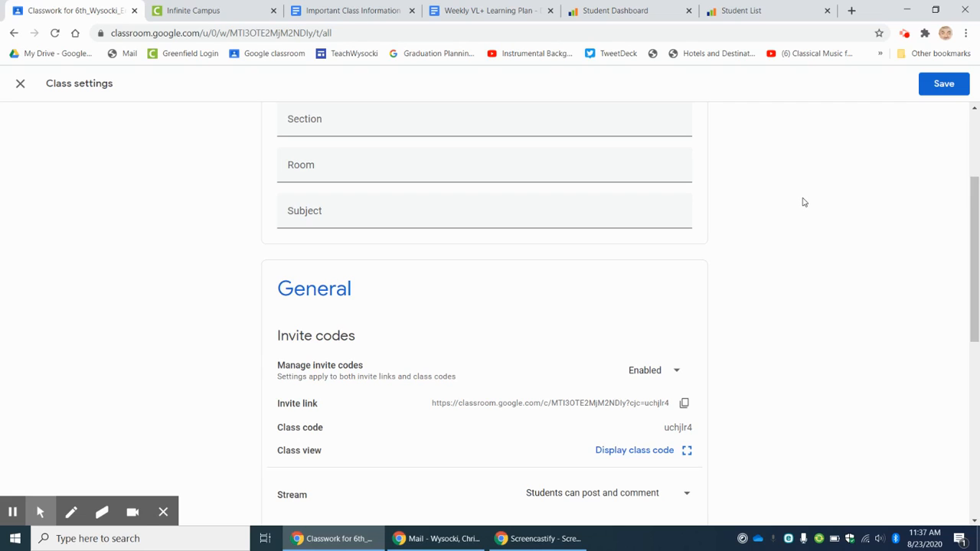
scroll(804, 202, "down", 2)
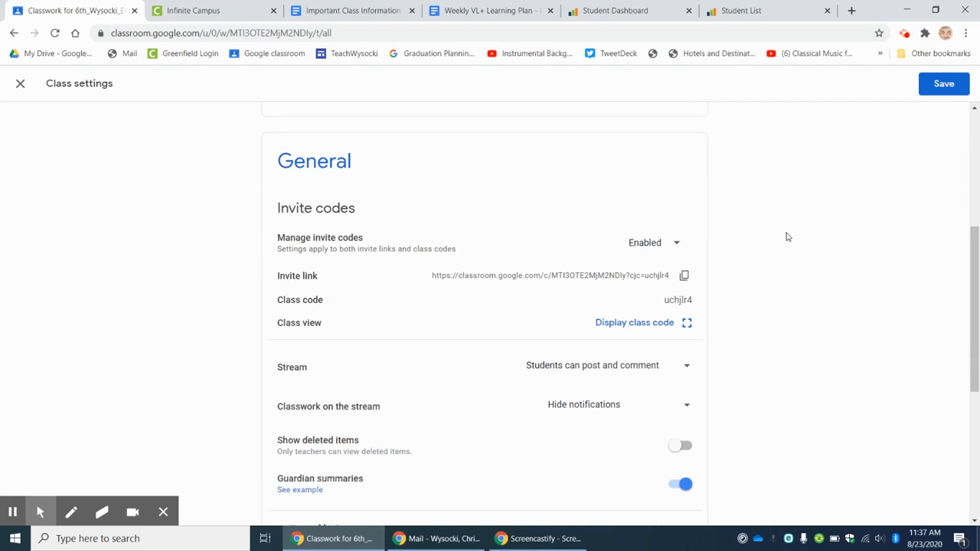
scroll(766, 230, "down", 2)
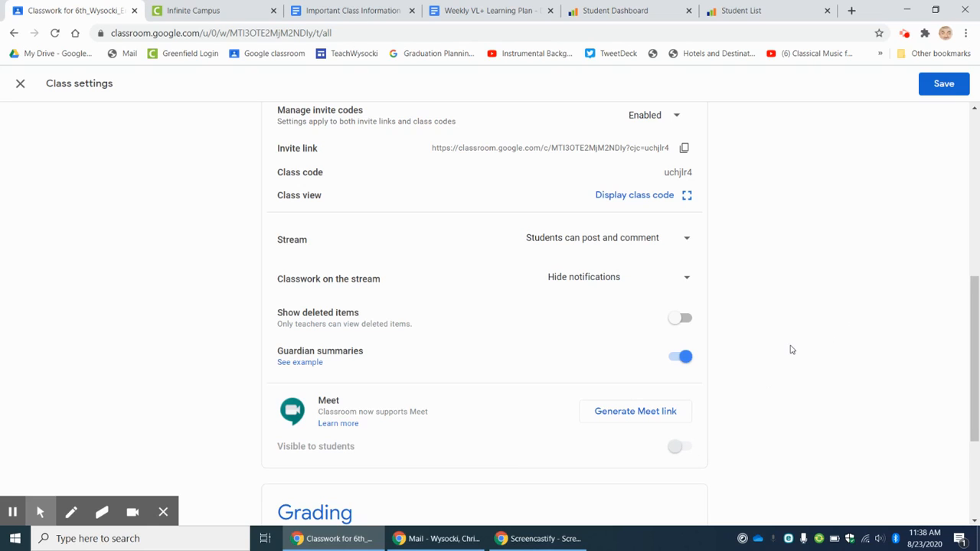
scroll(791, 348, "up", 4)
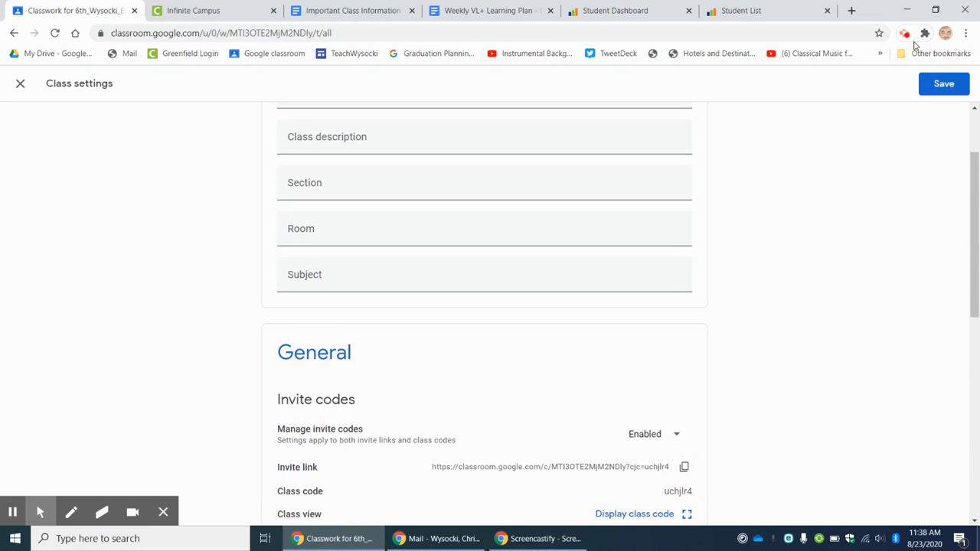
left_click(944, 84)
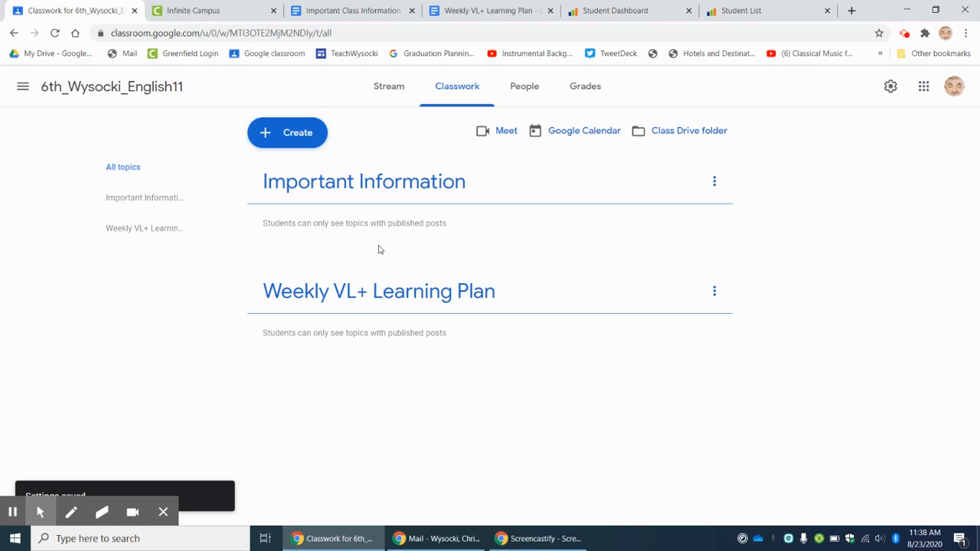
left_click(391, 91)
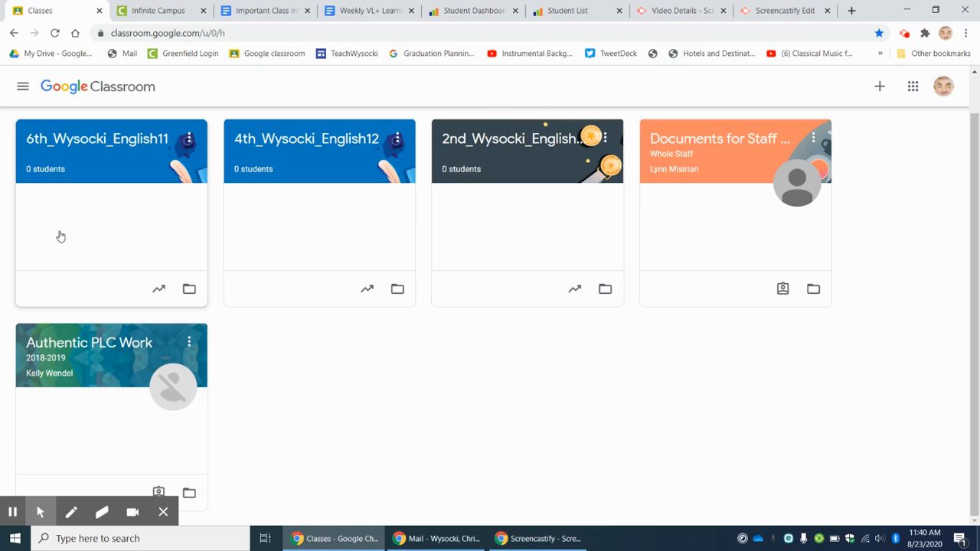
Look over the list of taught and enrolled classes, and open the account-wide Classroom settings.
left_click(24, 87)
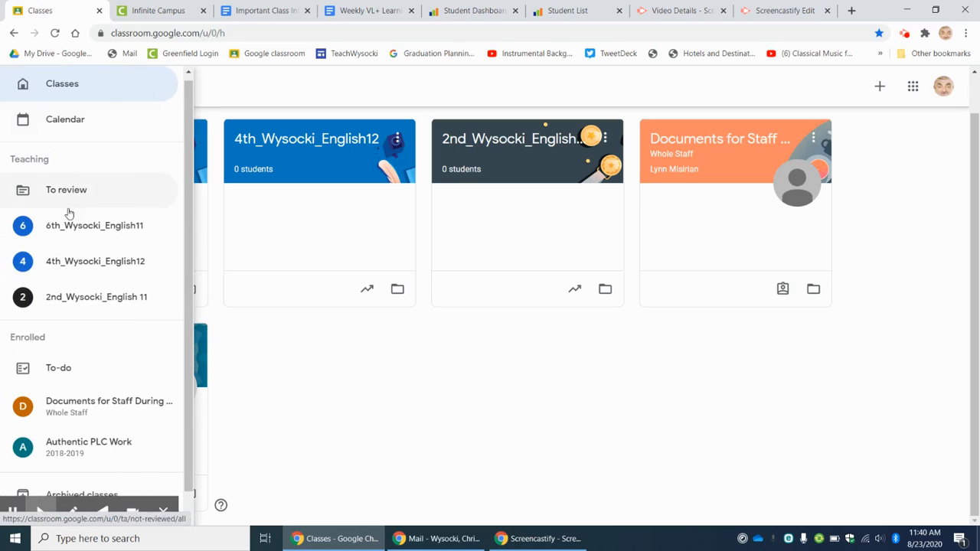
left_click(395, 434)
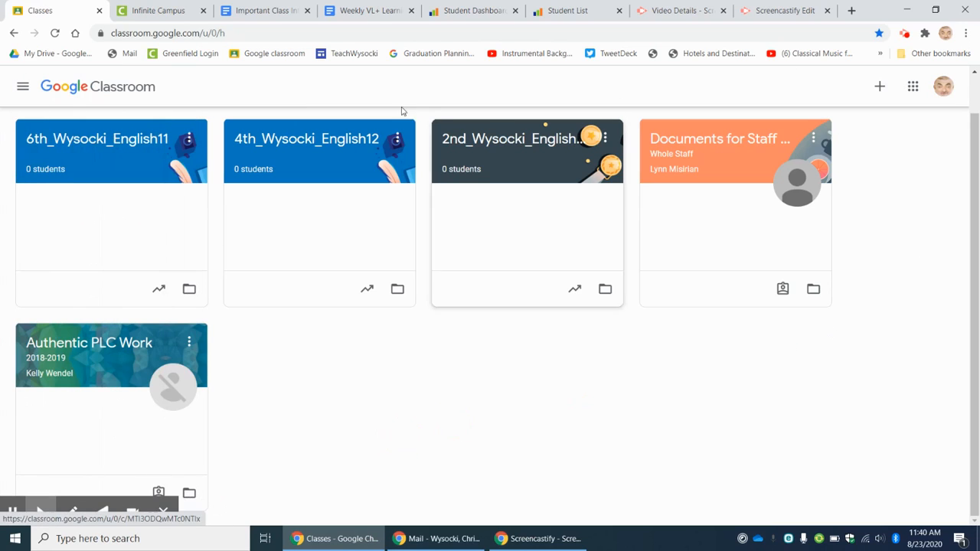
left_click(22, 89)
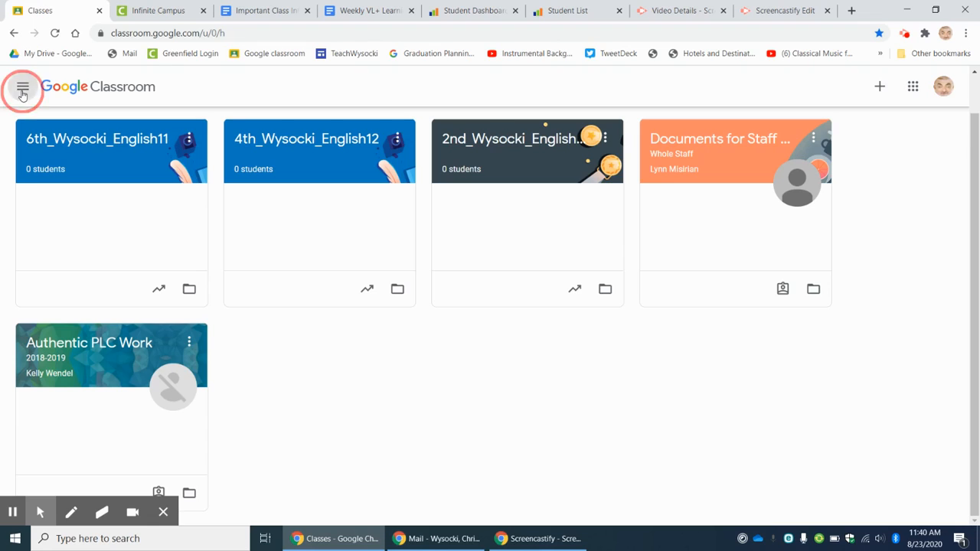
scroll(59, 329, "down", 1)
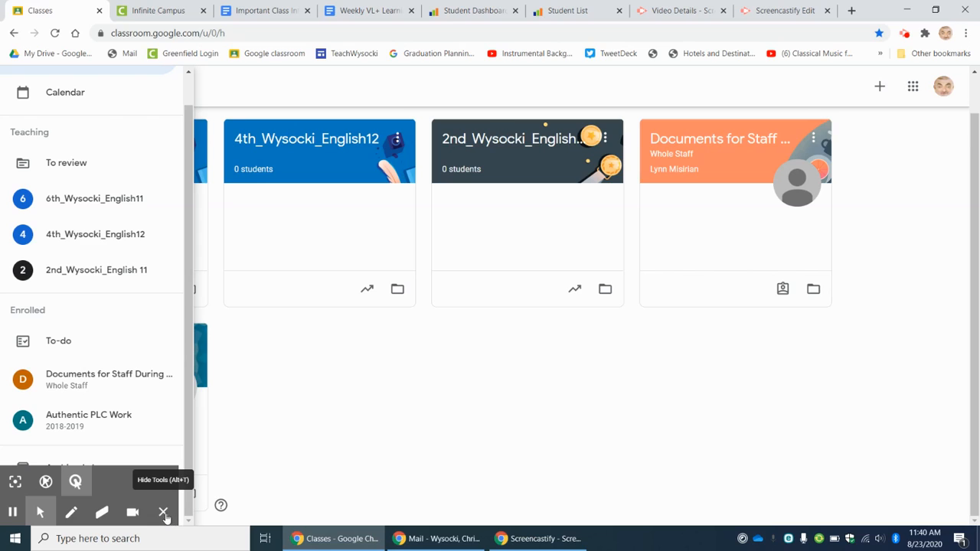
left_click(49, 508)
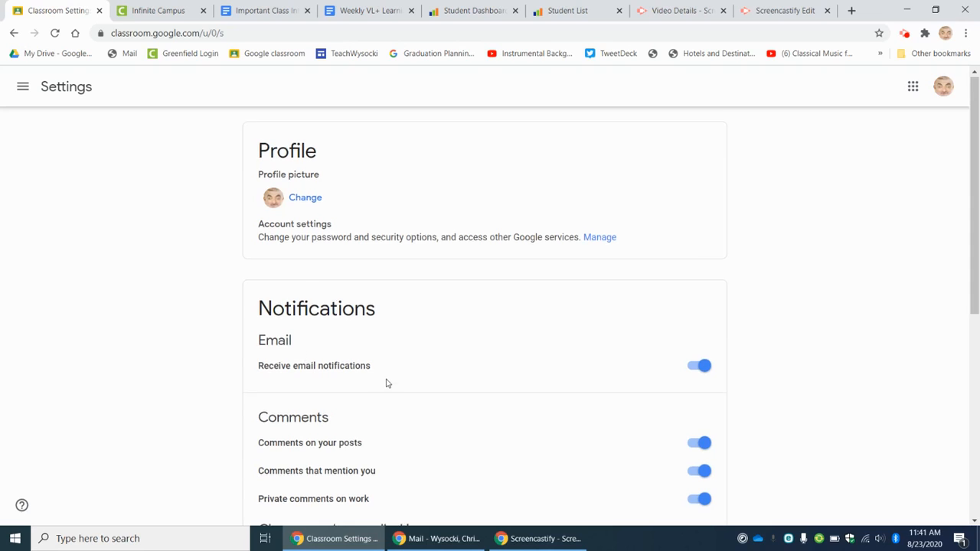
Review the notification settings for email, comments, enrolled classes and taught classes, and return to the classes overview.
scroll(306, 261, "down", 2)
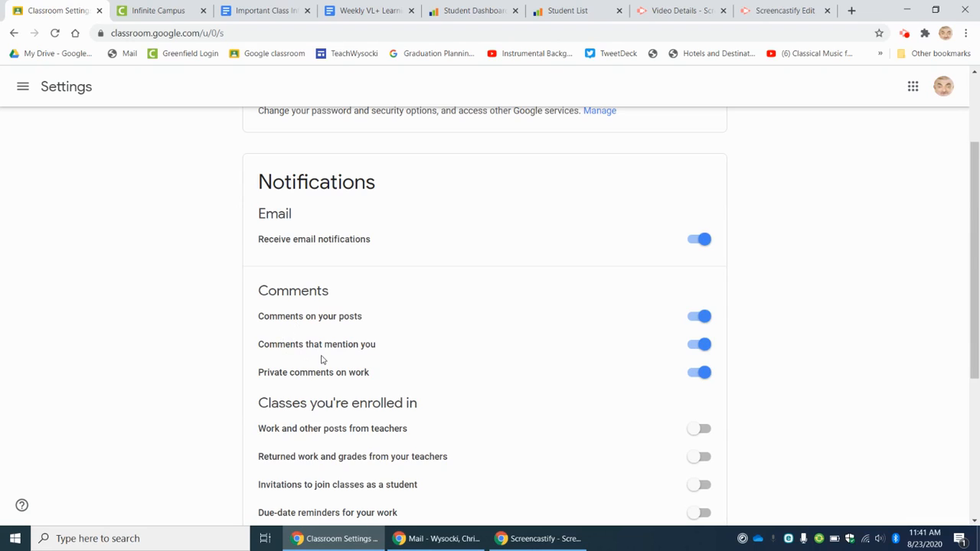
scroll(321, 356, "down", 1)
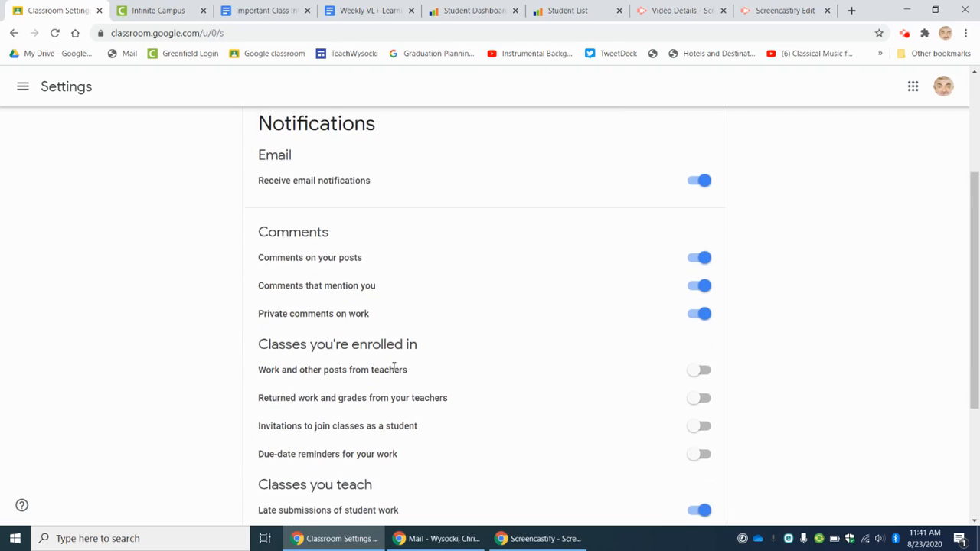
scroll(442, 371, "down", 1)
scroll(440, 366, "down", 1)
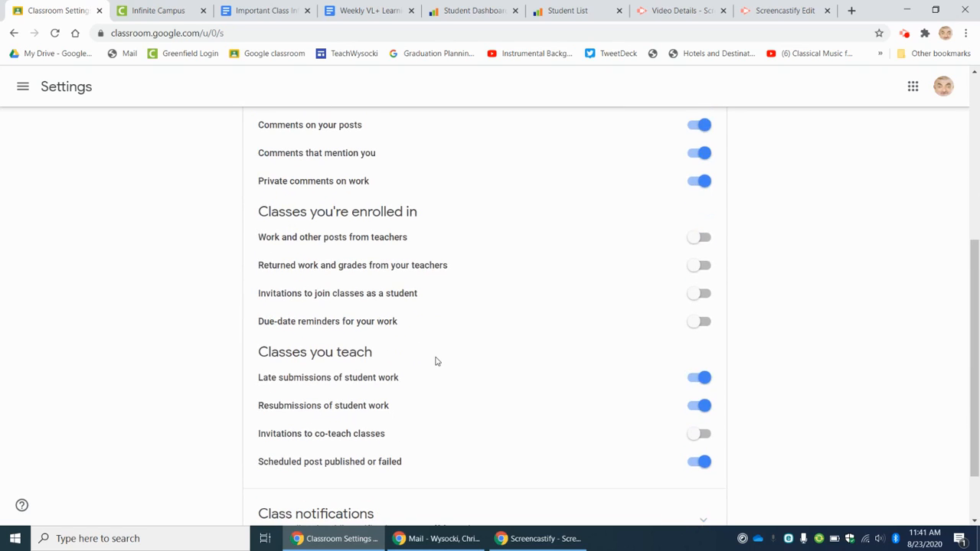
scroll(407, 363, "down", 1)
scroll(407, 359, "up", 5)
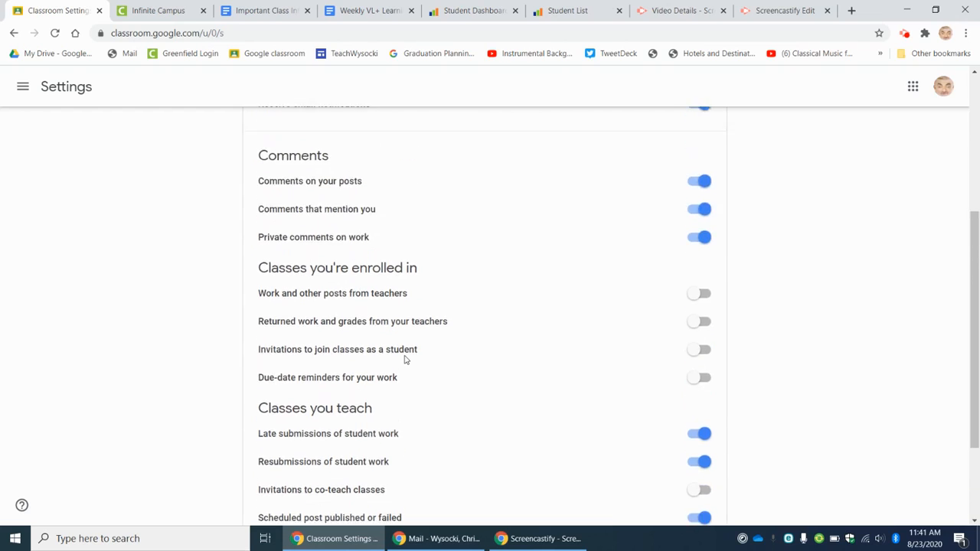
scroll(419, 337, "up", 1)
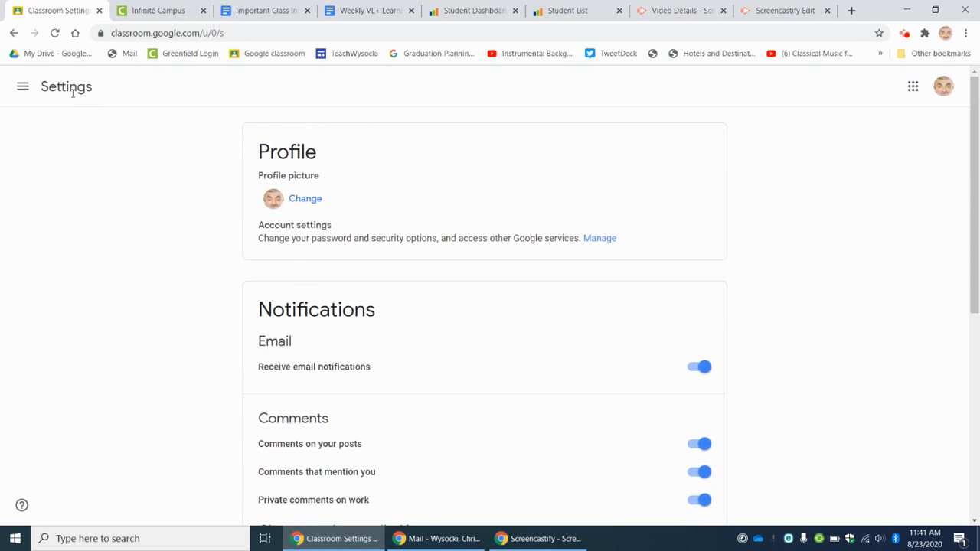
left_click(23, 88)
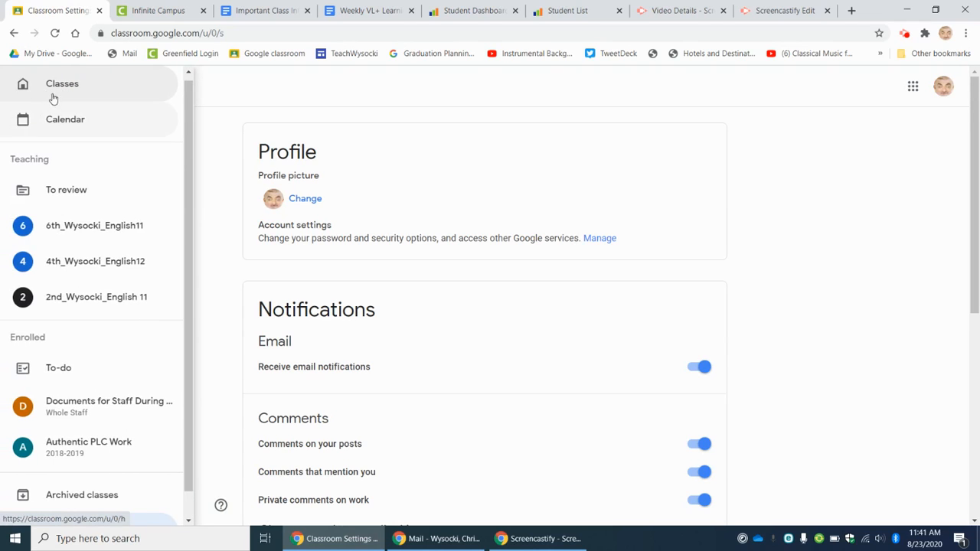
left_click(55, 96)
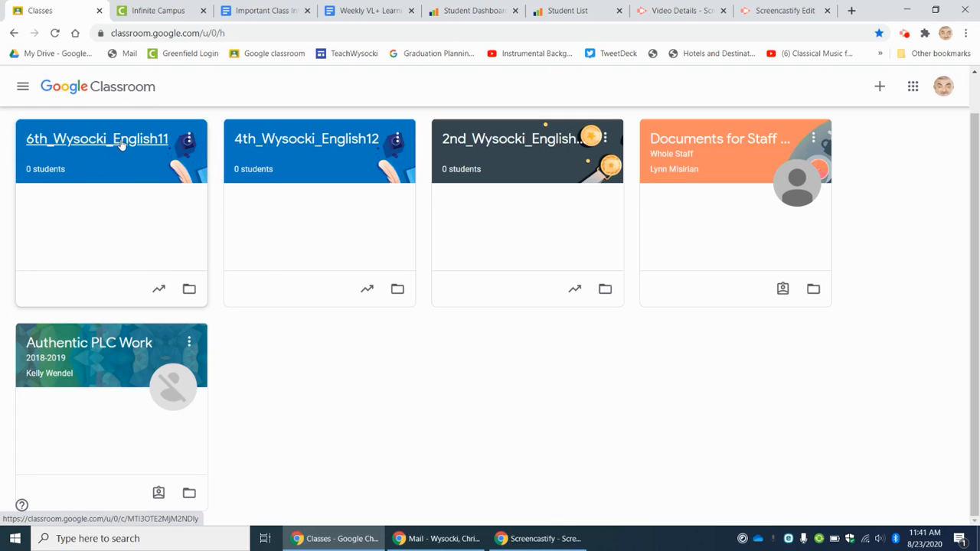
Copy the 6th English11 class, changing the start of the new class's name to 7th.
left_click(189, 140)
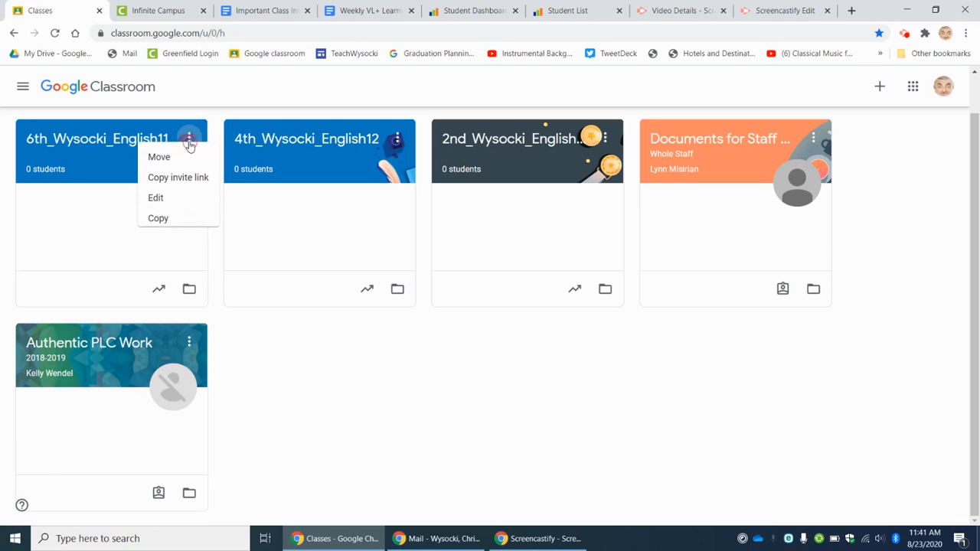
left_click(168, 235)
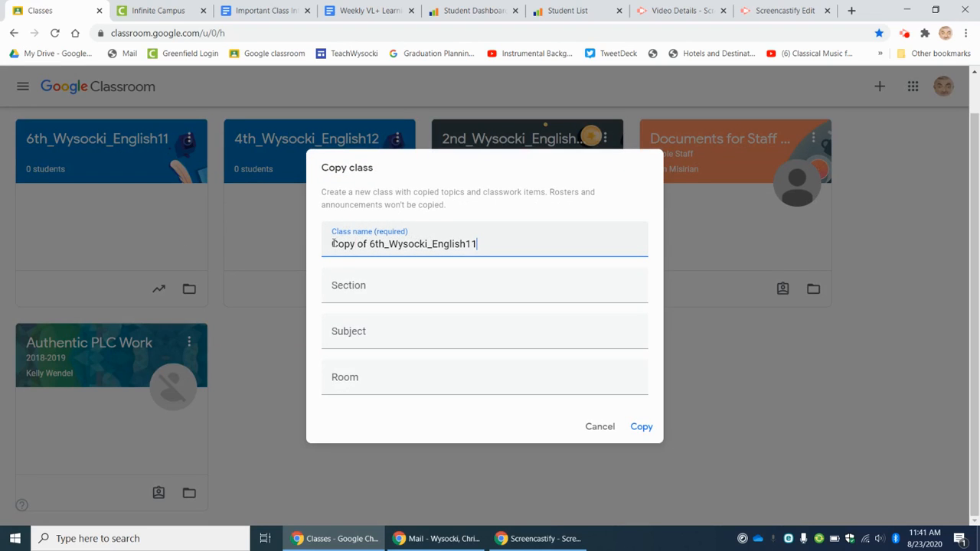
double_click(333, 243)
key("Delete")
key("Delete")
key("Delete")
key("Delete")
key("Delete")
key("Delete")
key("Delete")
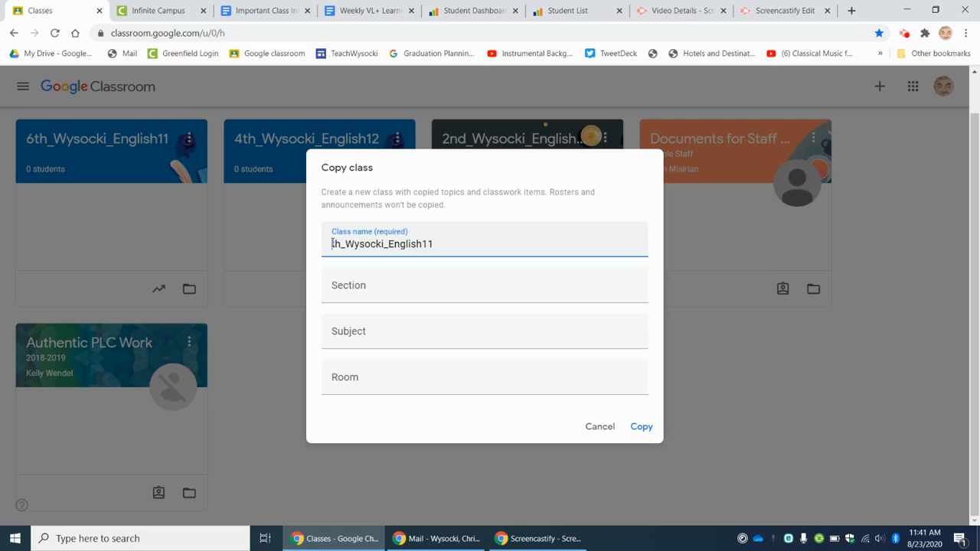
type("7")
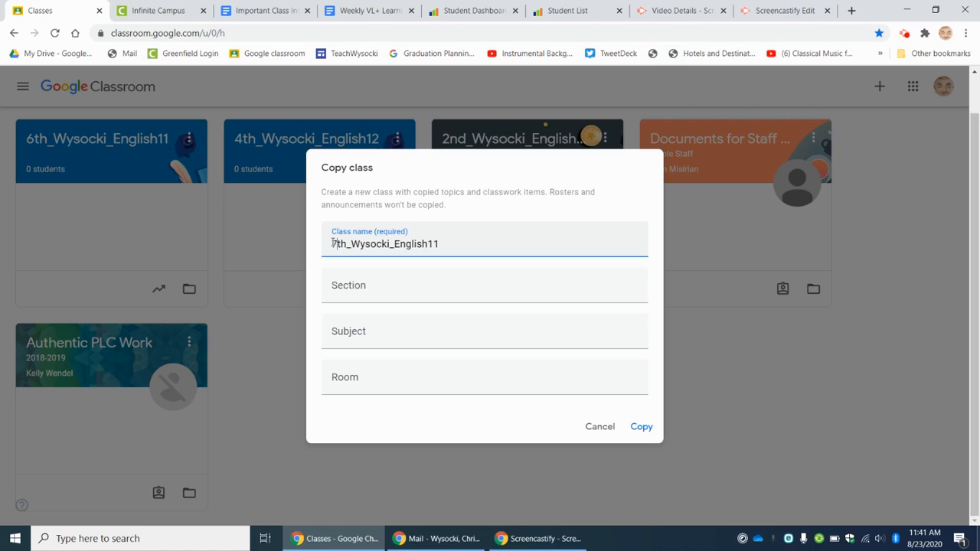
left_click(654, 428)
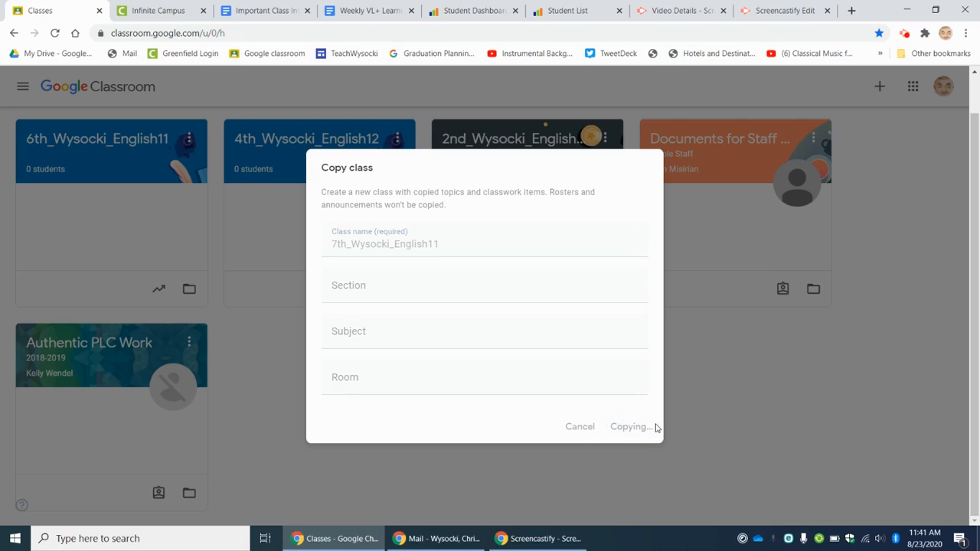